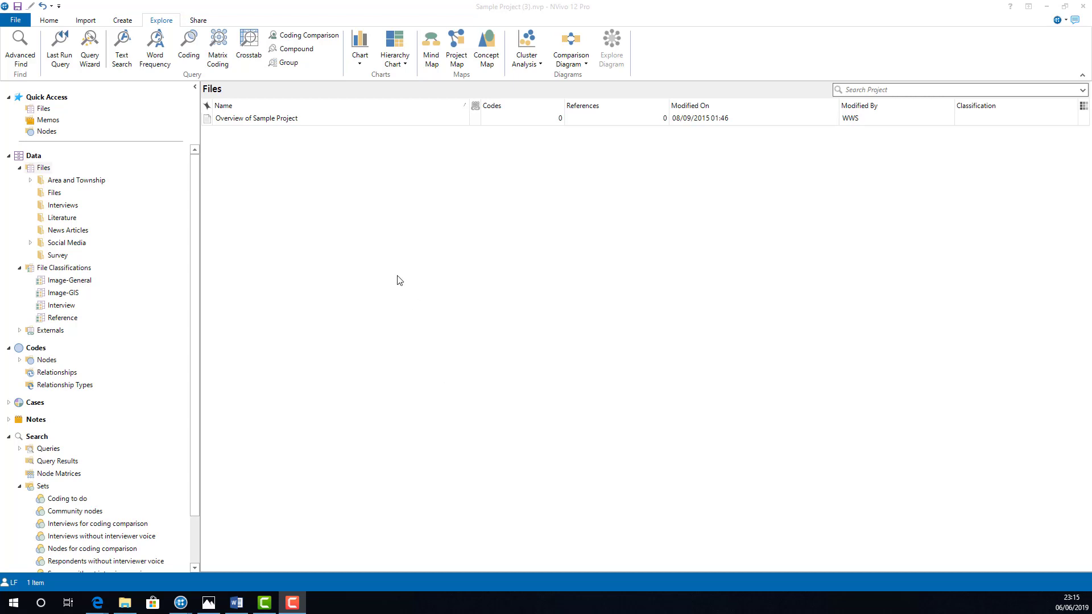
Start a new text search query and set the search term to "fish"
left_click(130, 52)
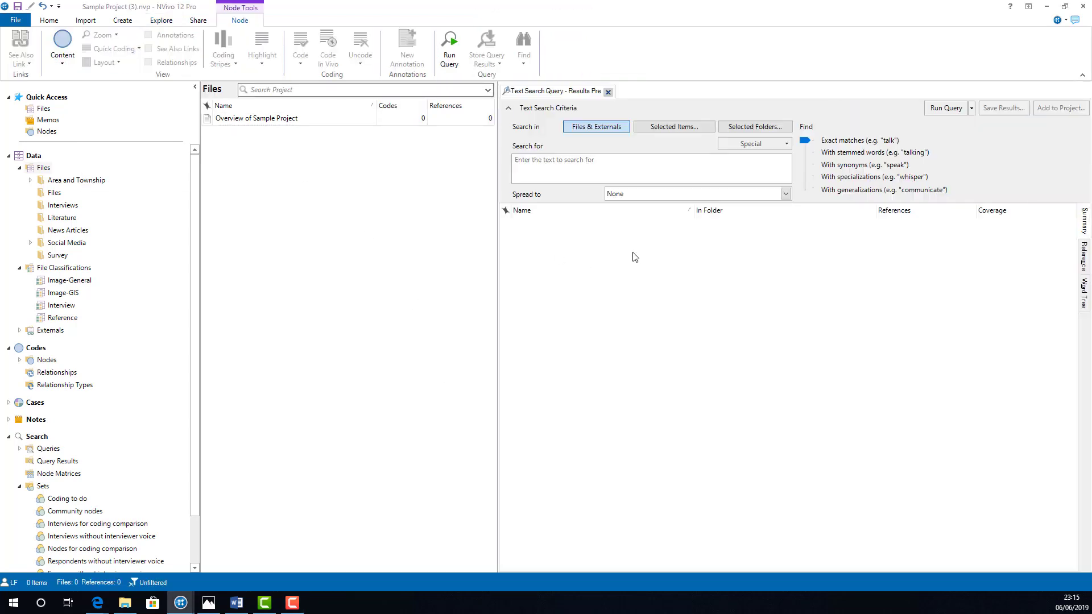
left_click(593, 175)
type("fish")
Limit the search to the Interview Participants cases under People, with descendant codes selected automatically
left_click(664, 128)
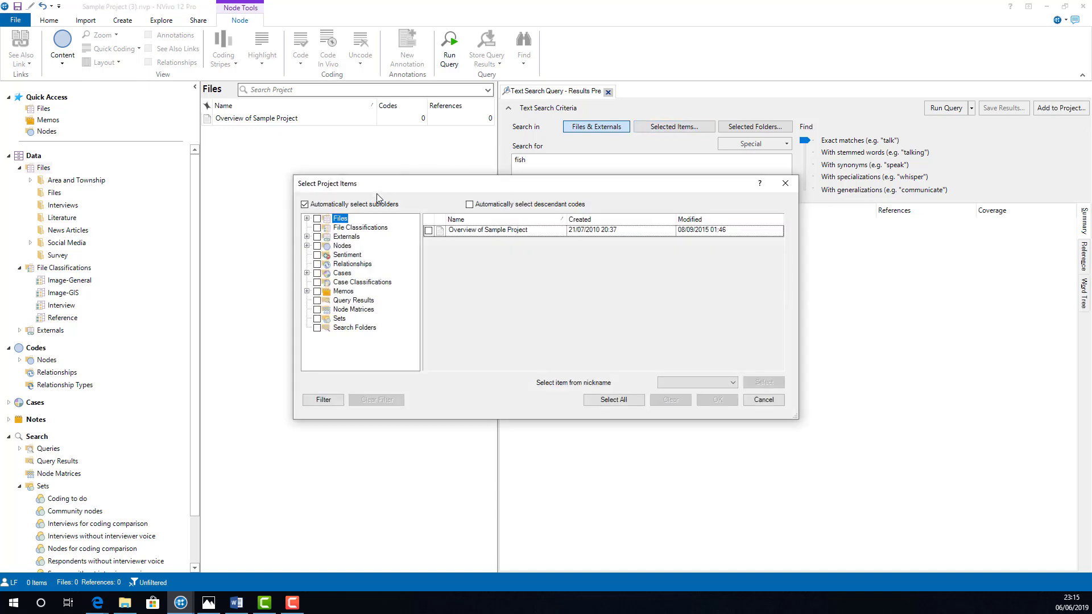
left_click(307, 273)
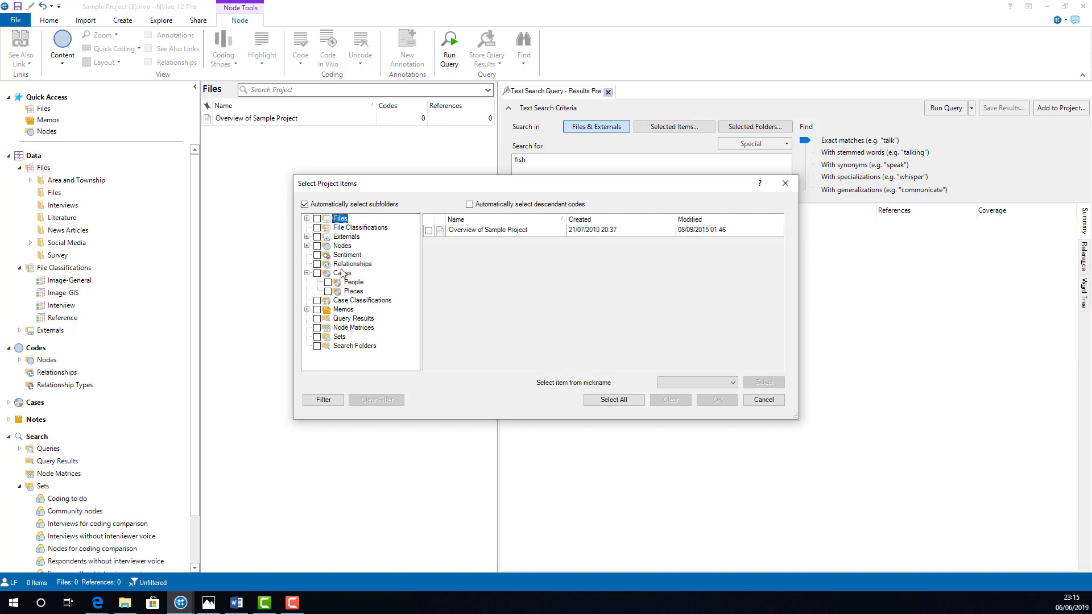
left_click(353, 282)
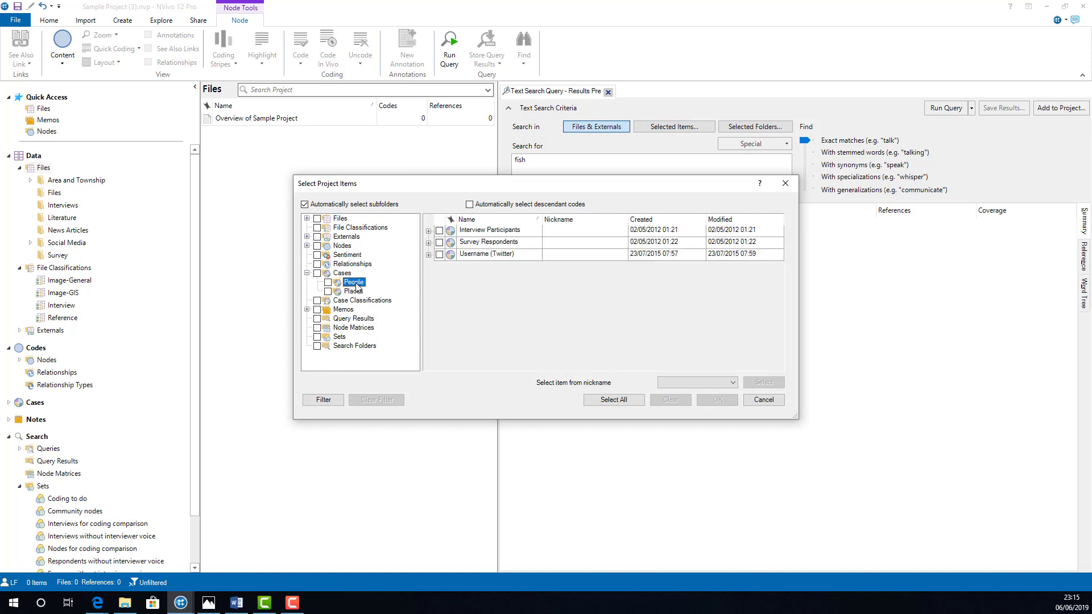
left_click(470, 205)
left_click(439, 230)
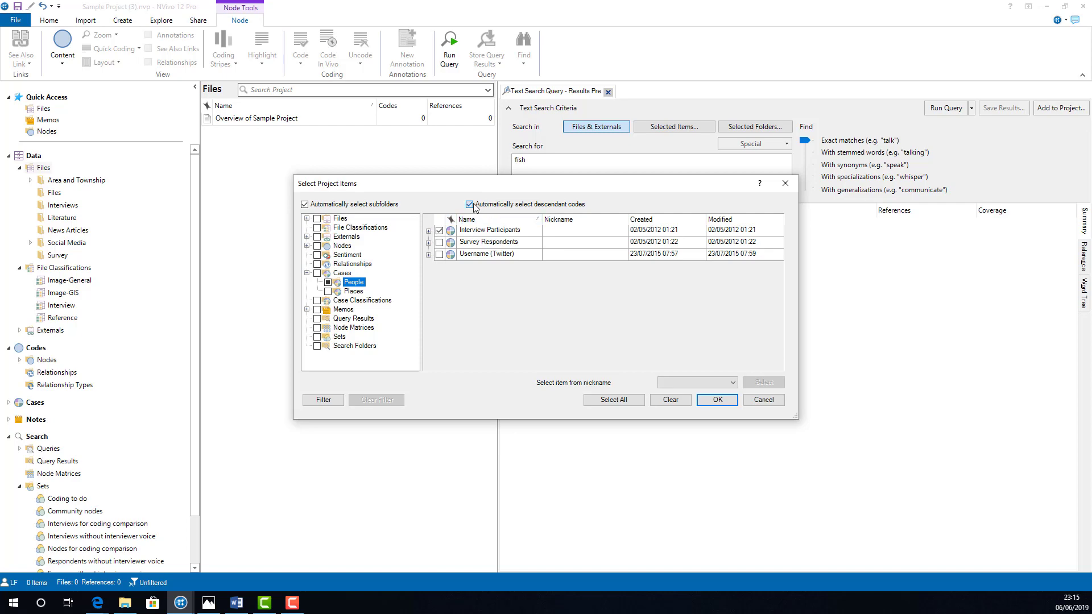
left_click(717, 400)
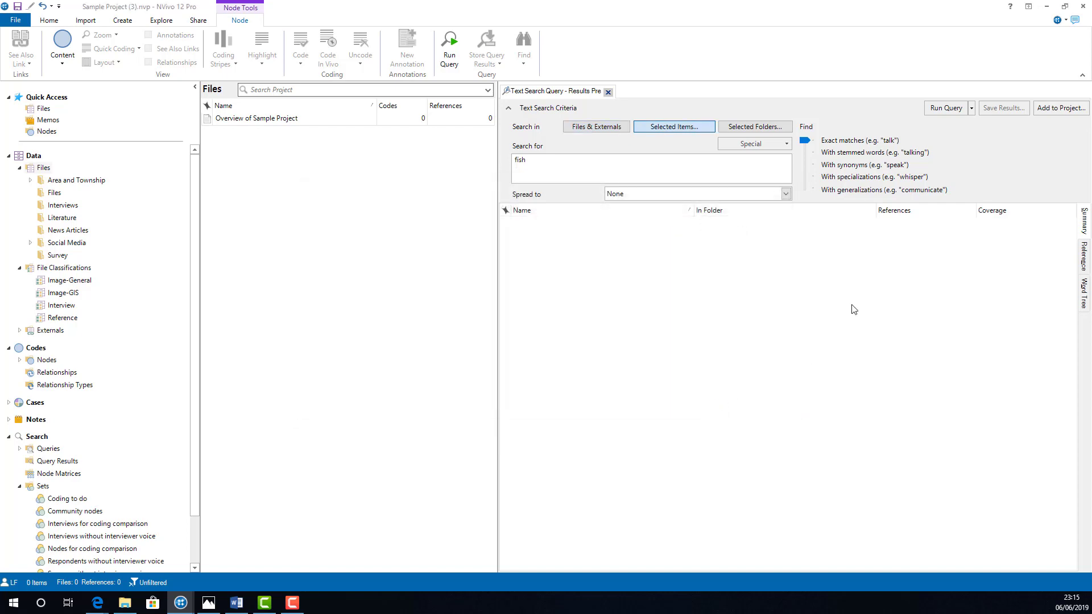
Run the query and sort the results by number of references, highest first
left_click(938, 112)
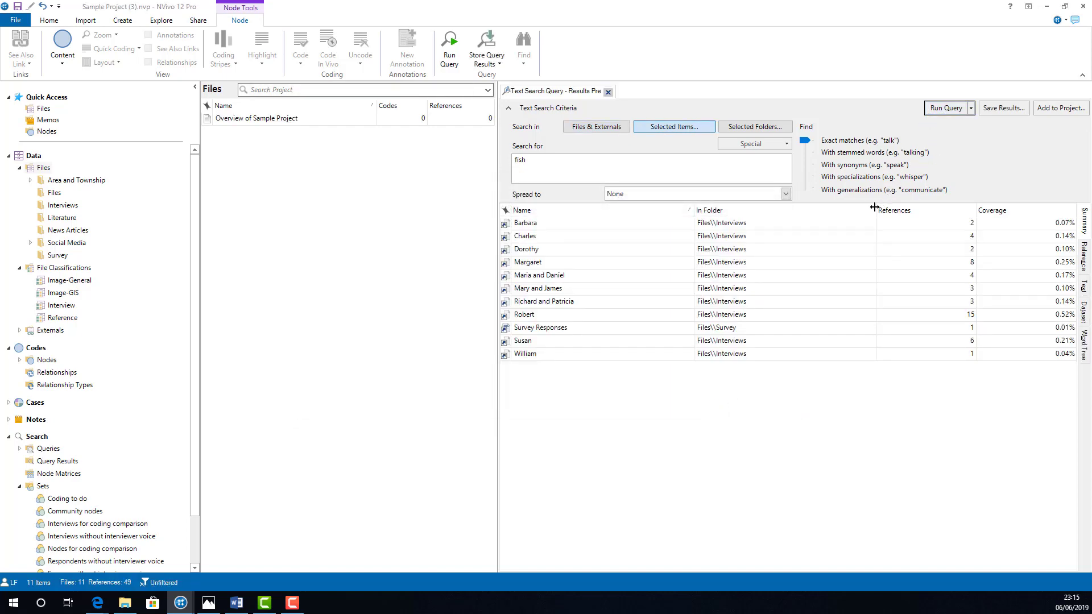
left_click(897, 211)
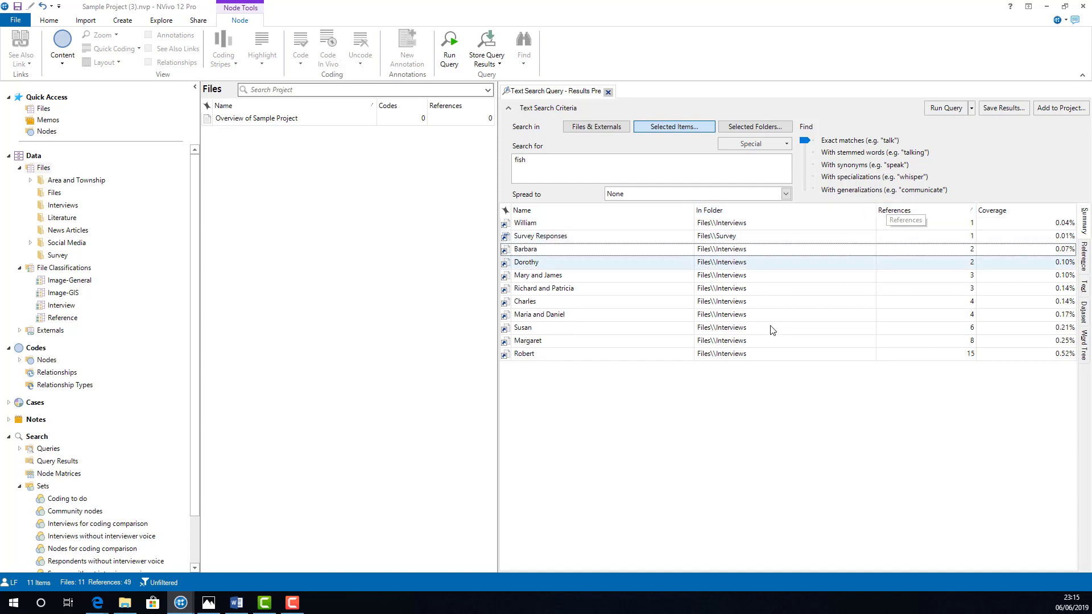
left_click(899, 210)
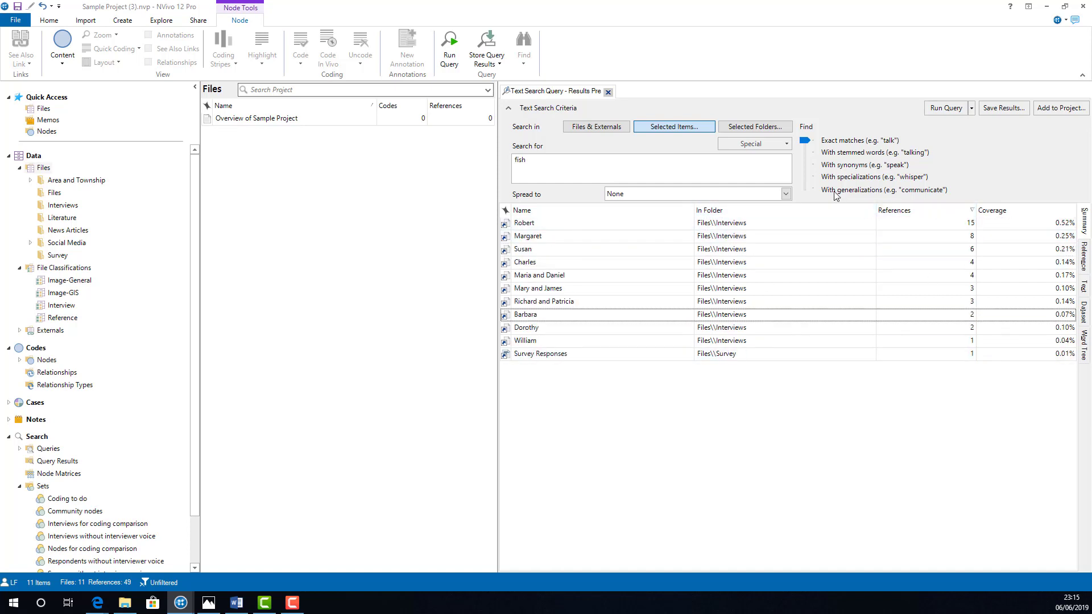
Set the query to match stemmed words, check the special search operators, and run the query again
left_click(806, 152)
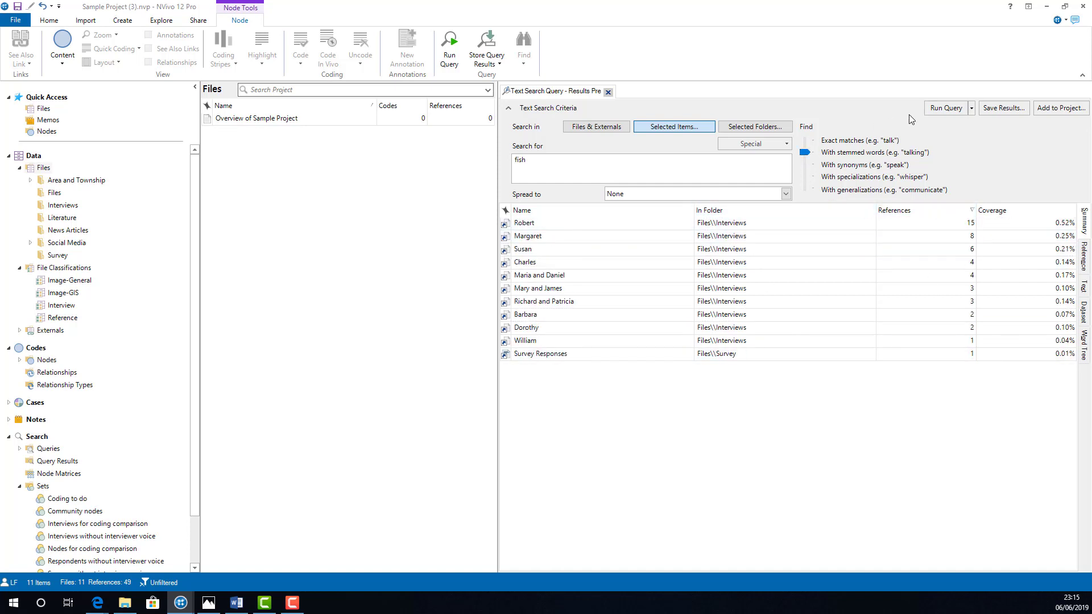
left_click(945, 108)
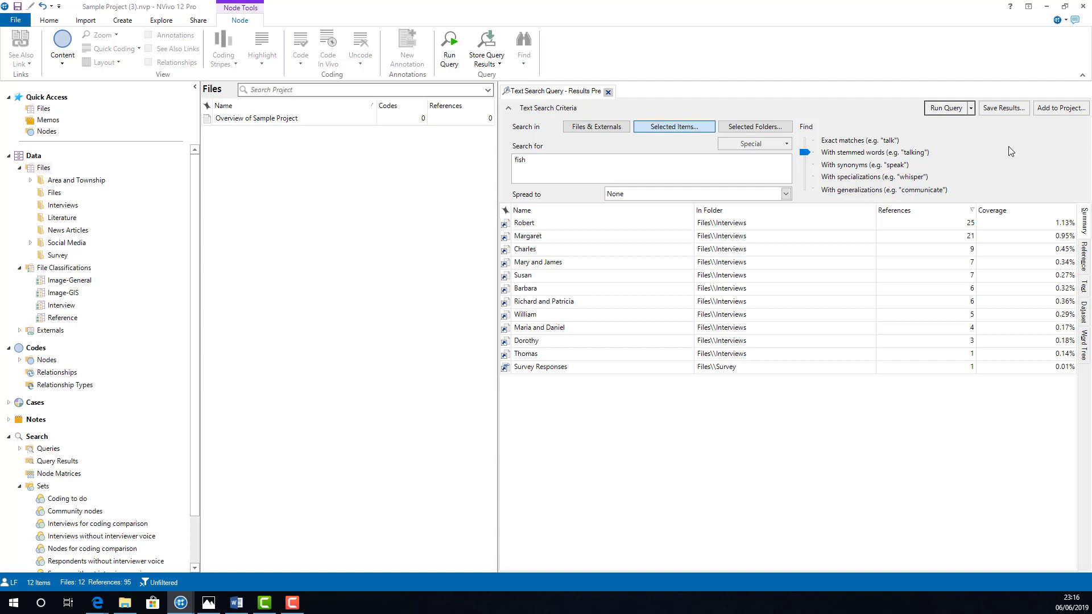
left_click(778, 146)
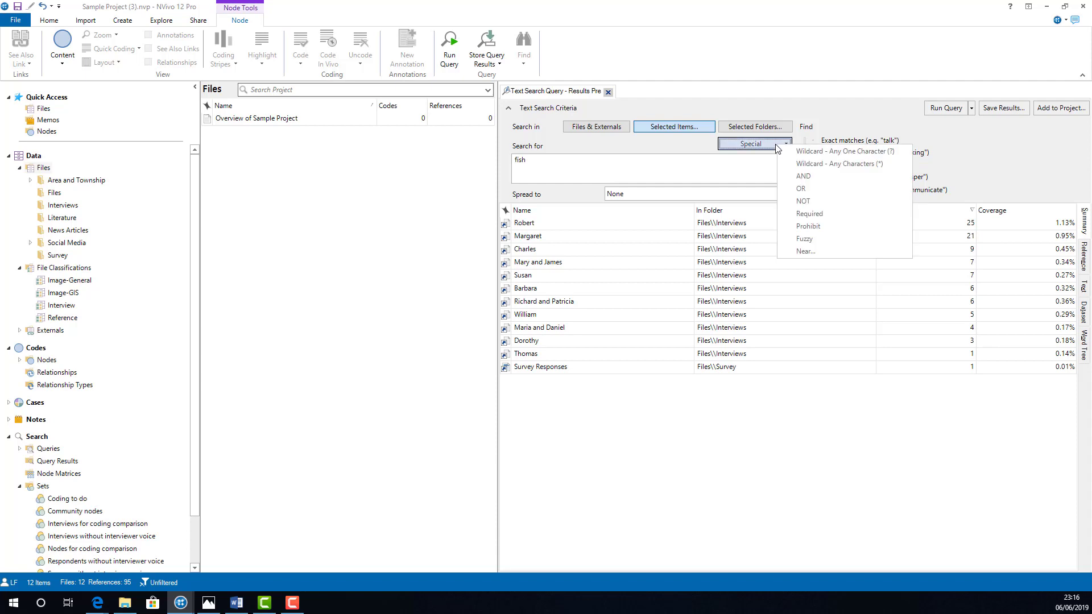
left_click(705, 156)
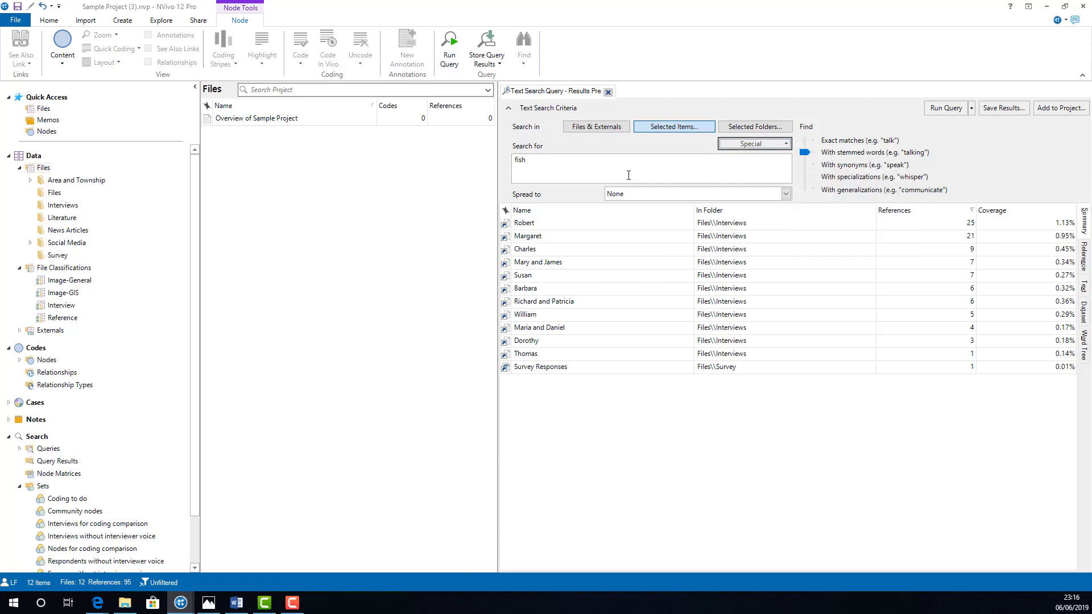
left_click(603, 165)
left_click(958, 107)
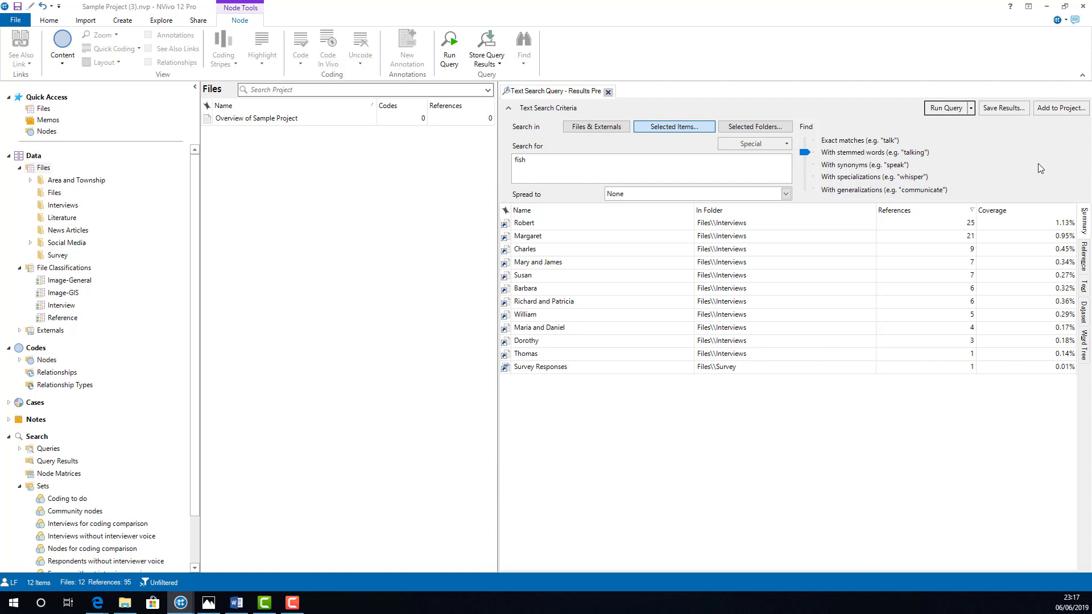
Add the text search query to the project under the name "Fish in interviews"
left_click(1061, 108)
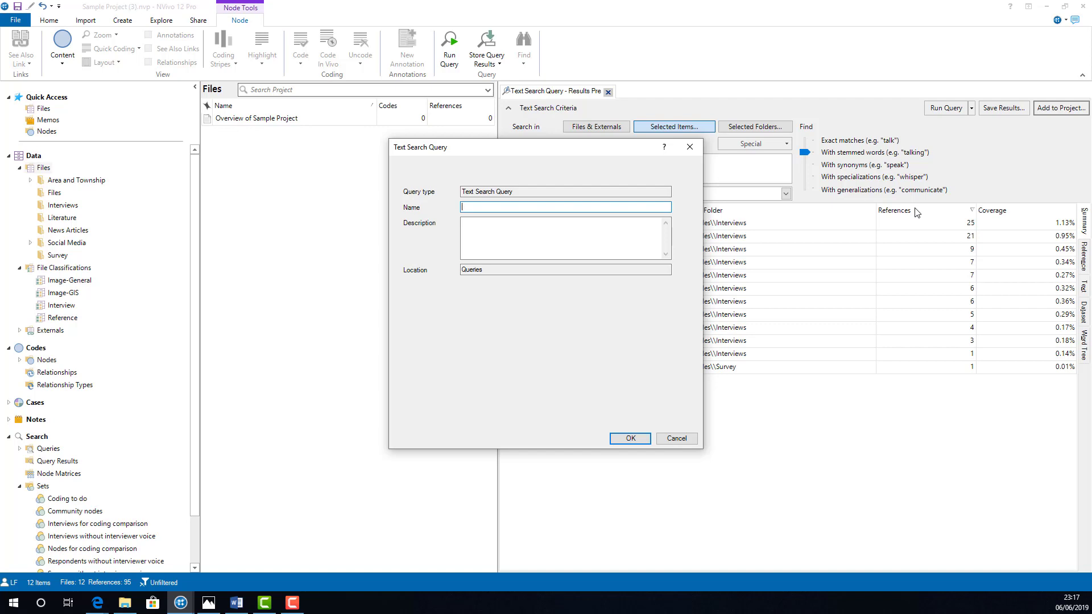
type("Fish in interviews")
left_click(641, 436)
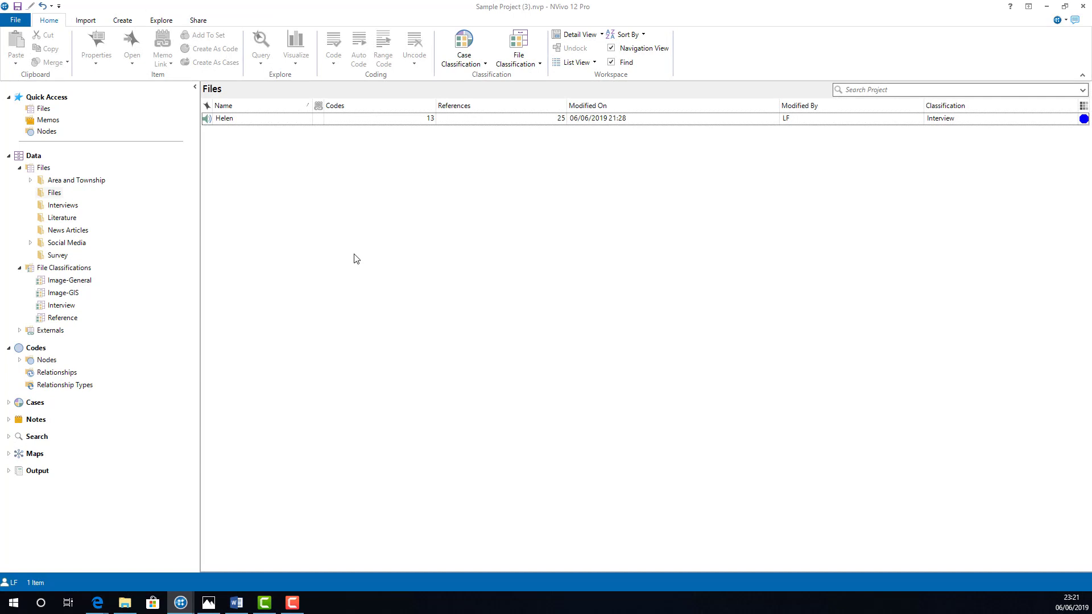
Open the saved "Fish in interviews" query from the project's stored queries
left_click(8, 437)
scroll(82, 427, "down", 2)
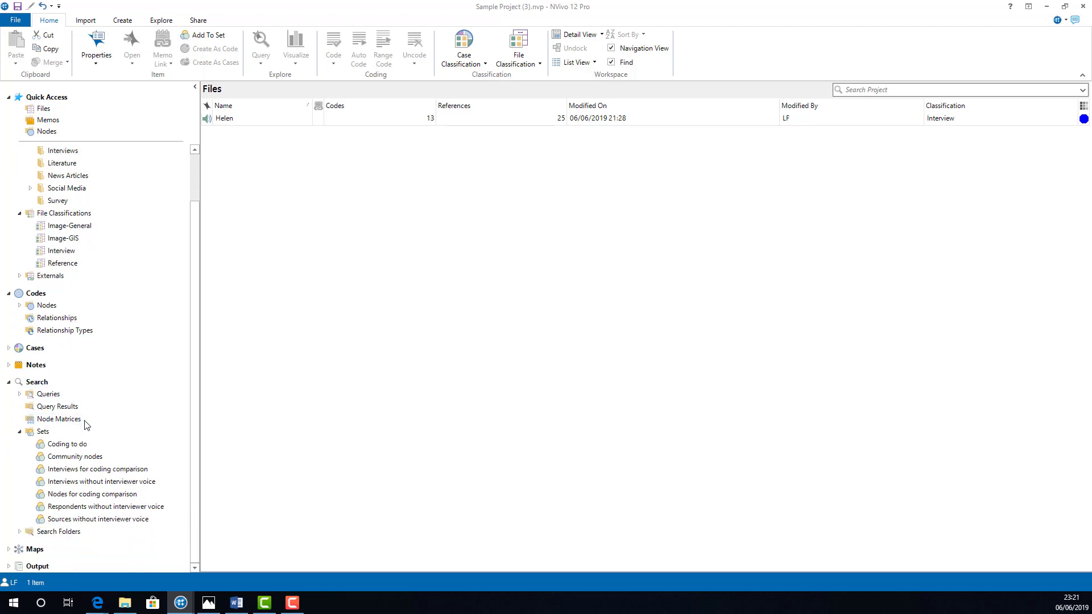
left_click(48, 397)
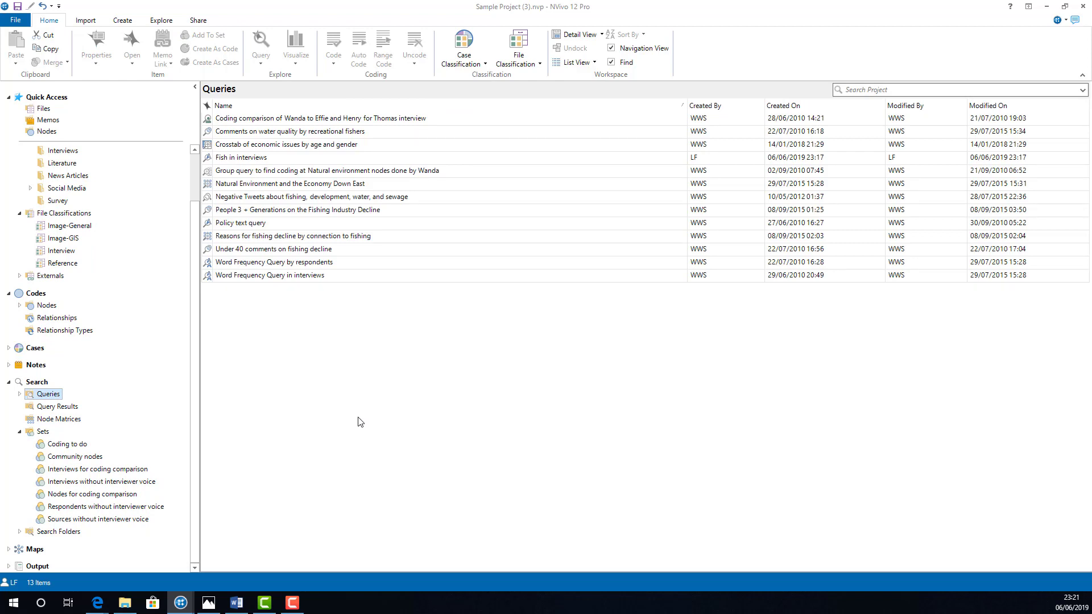
double_click(264, 163)
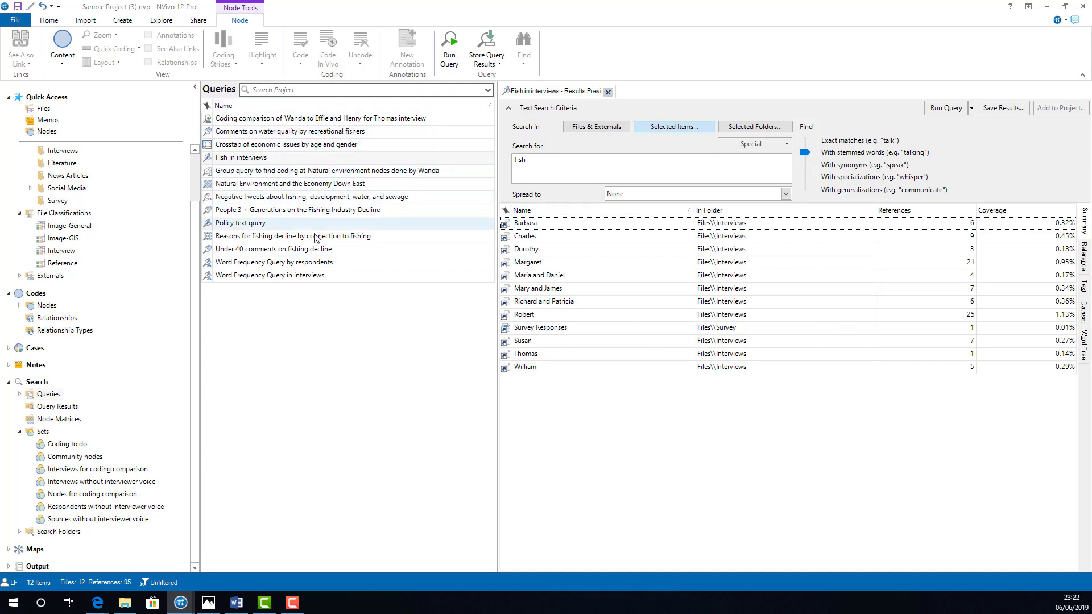
left_click(372, 275)
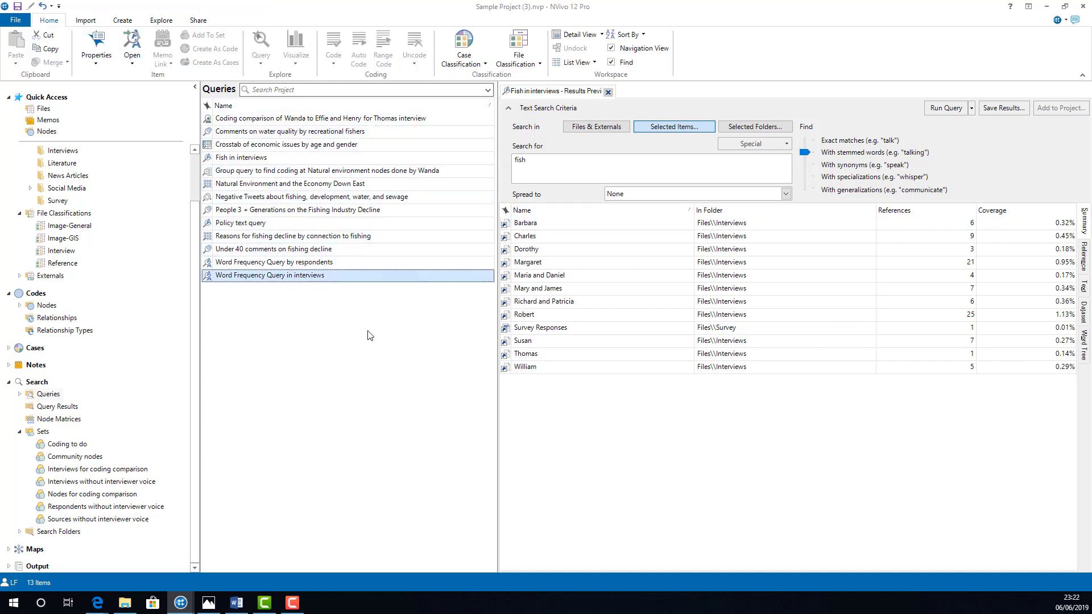
left_click(616, 422)
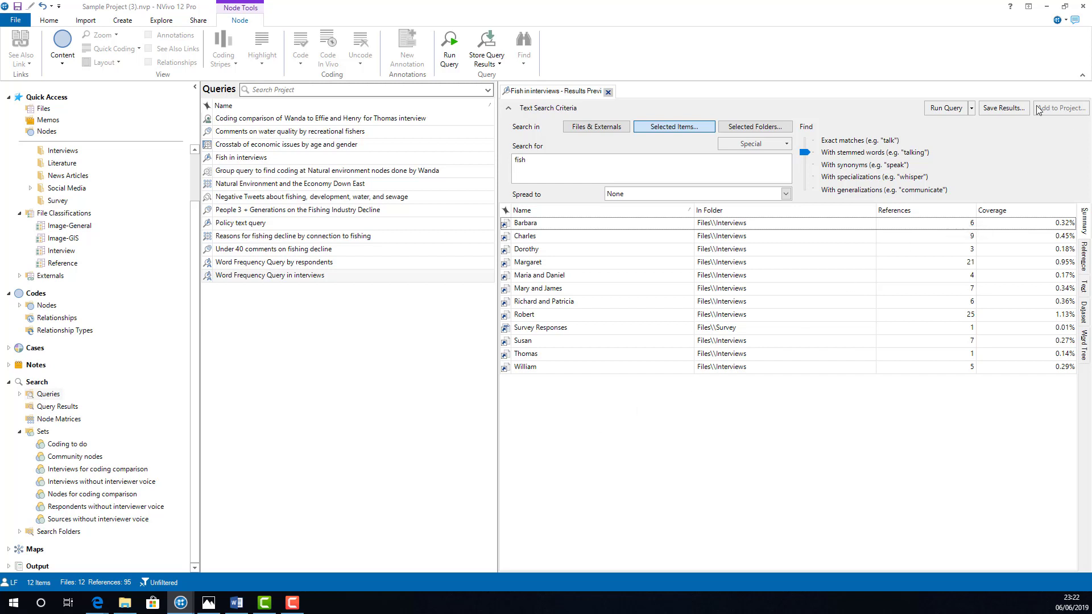
Start storing the query results as a new code or case, with Nodes as the location
left_click(1004, 108)
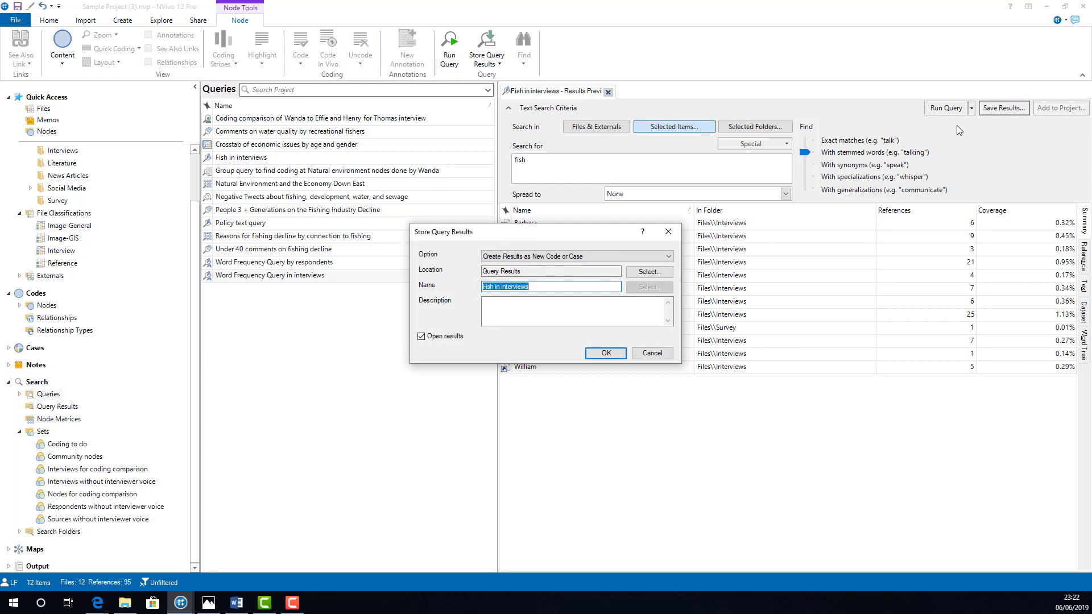
left_click(651, 257)
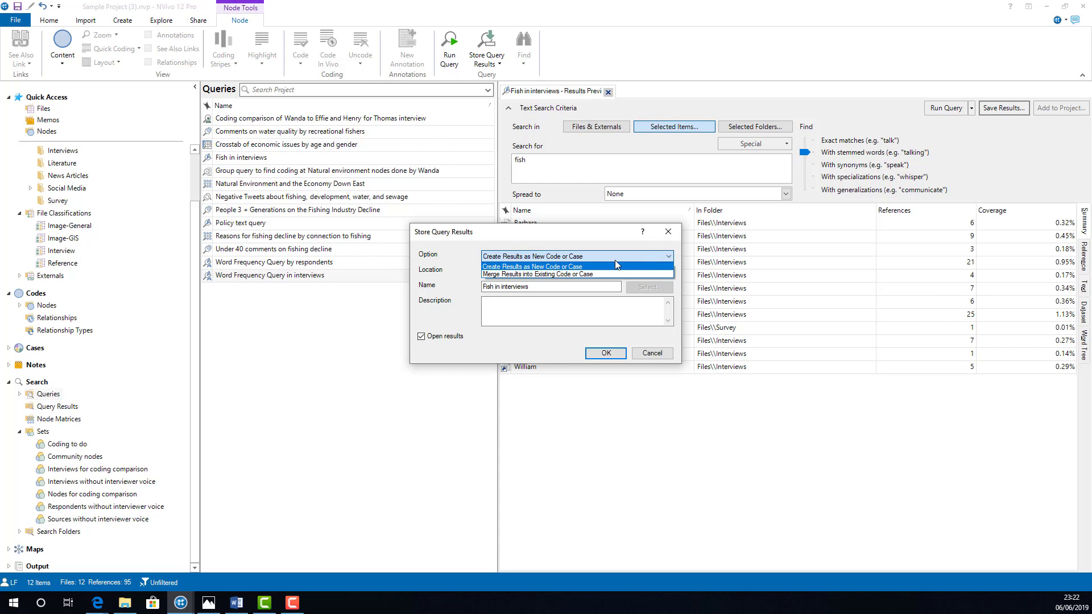
left_click(565, 267)
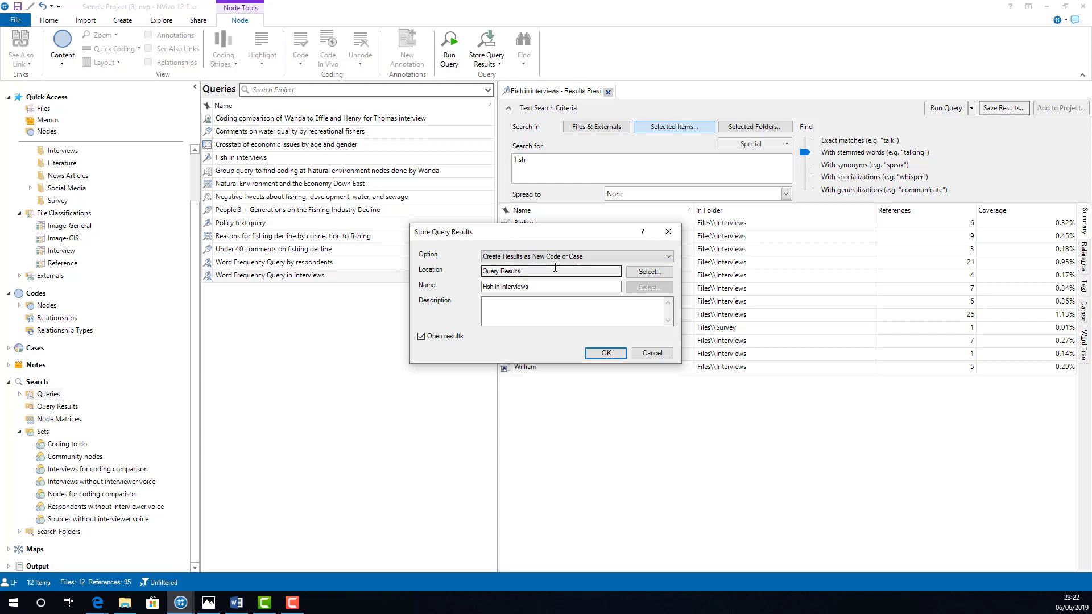
left_click(649, 272)
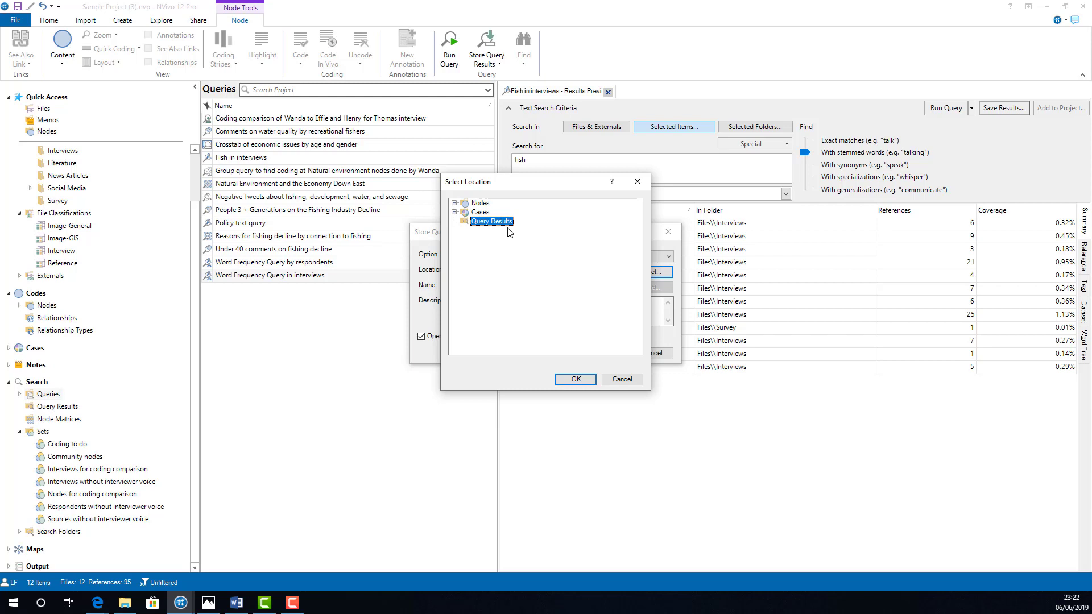
left_click(480, 203)
left_click(576, 379)
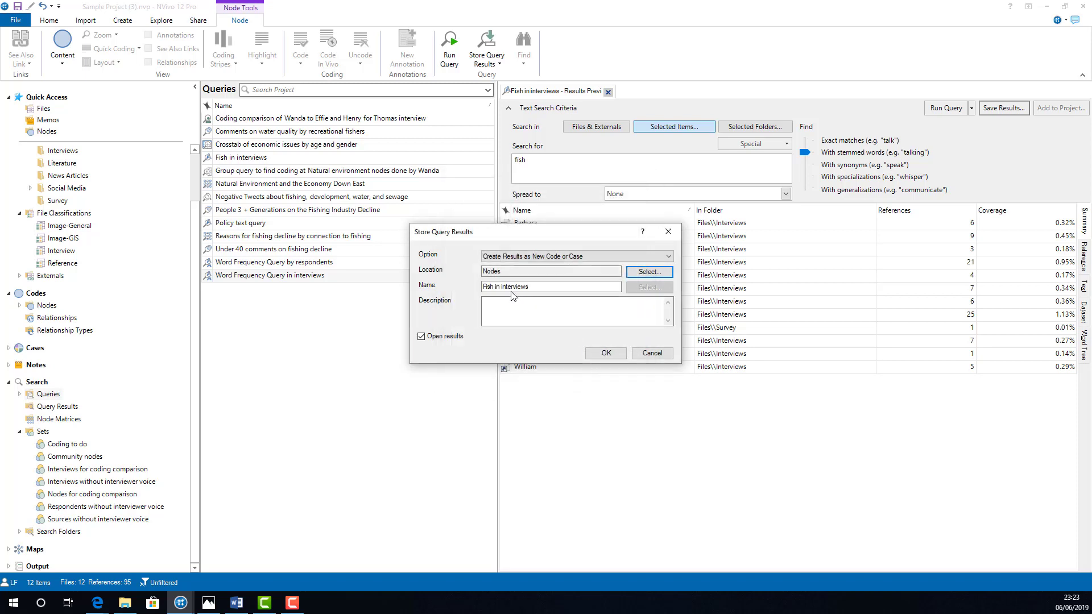
Name the new node "Fish" and store the query results in it
left_click_drag(548, 287, 494, 289)
key("BackSpace")
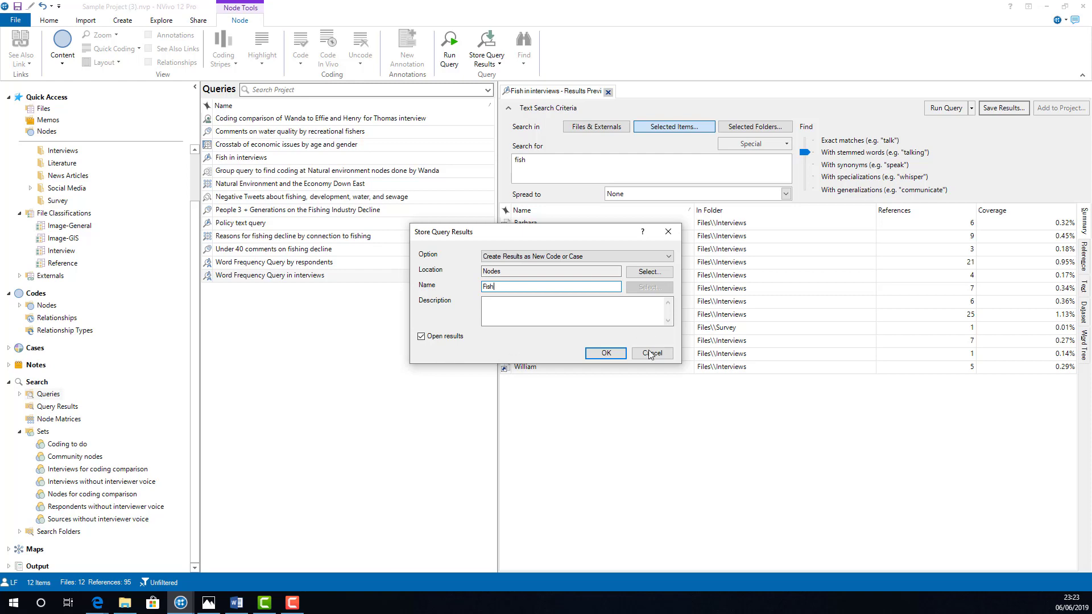
left_click(606, 354)
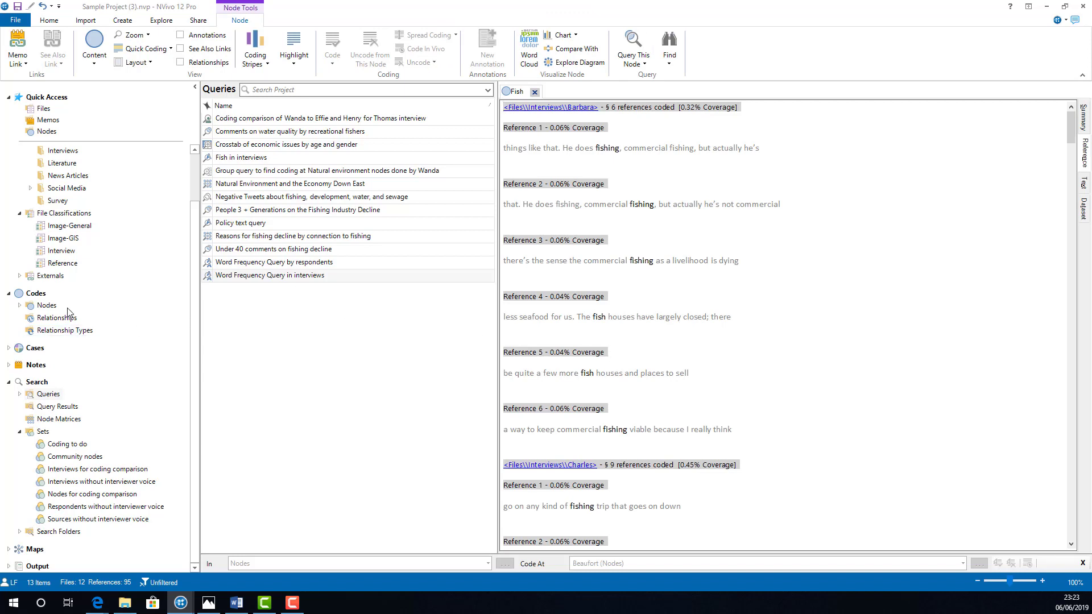
Find the Fish node in the Nodes list and review its coded interview references
left_click(46, 306)
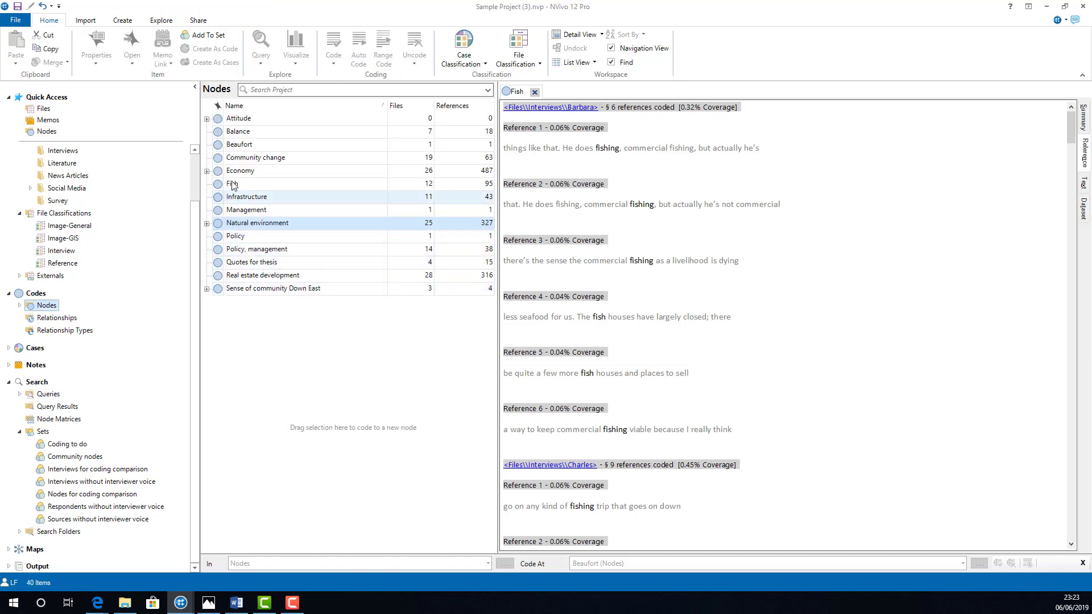
left_click(455, 185)
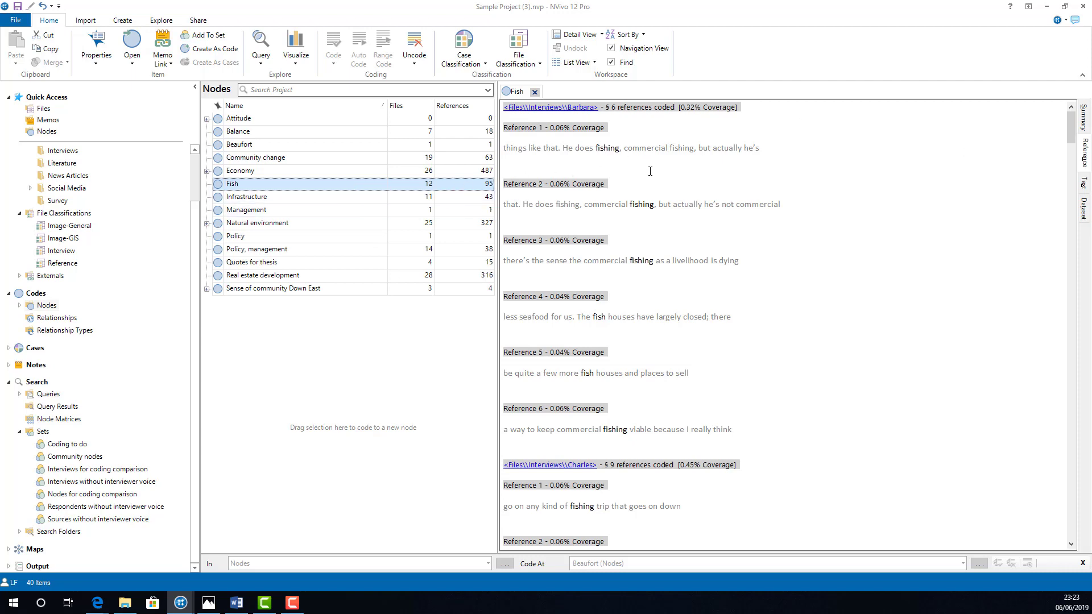
scroll(653, 186, "down", 5)
scroll(653, 186, "down", 10)
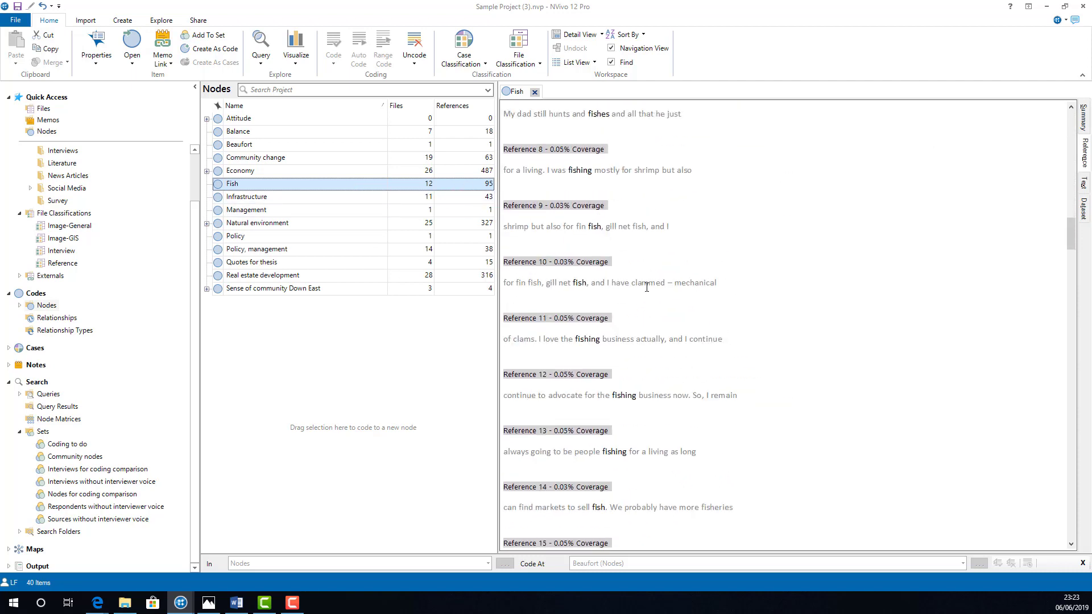
scroll(660, 335, "down", 5)
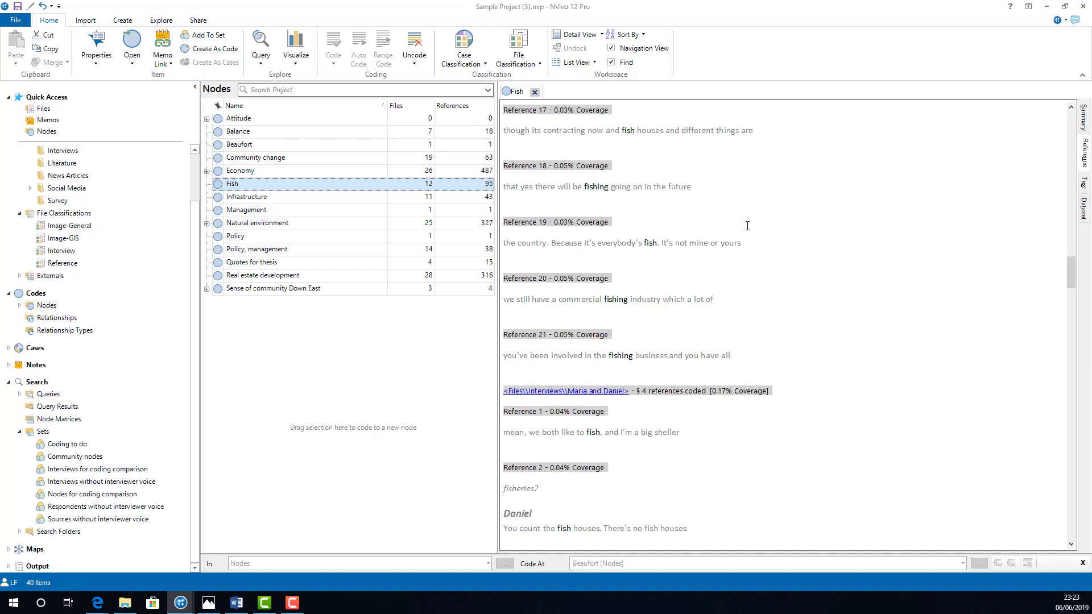
scroll(783, 364, "up", 15)
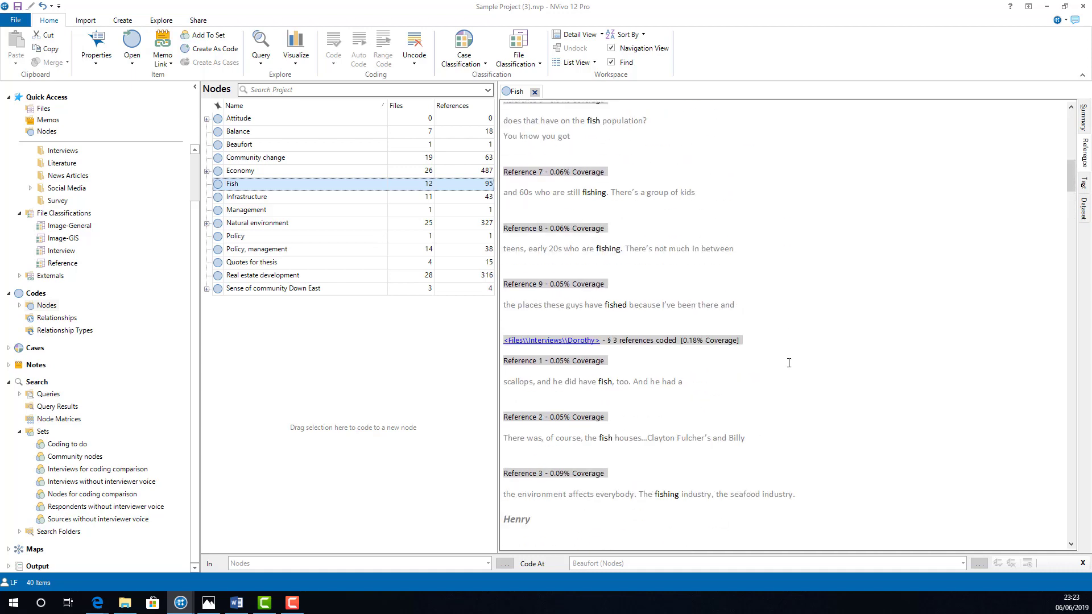
scroll(788, 363, "up", 2)
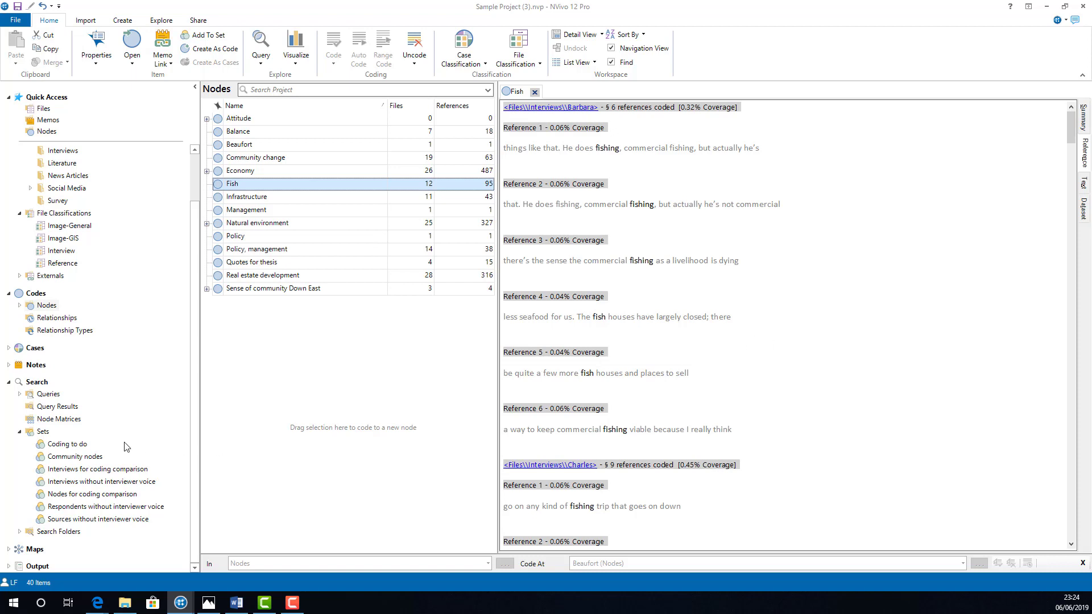
Reopen the saved "Fish in interviews" query from the project's stored queries
left_click(47, 399)
double_click(329, 157)
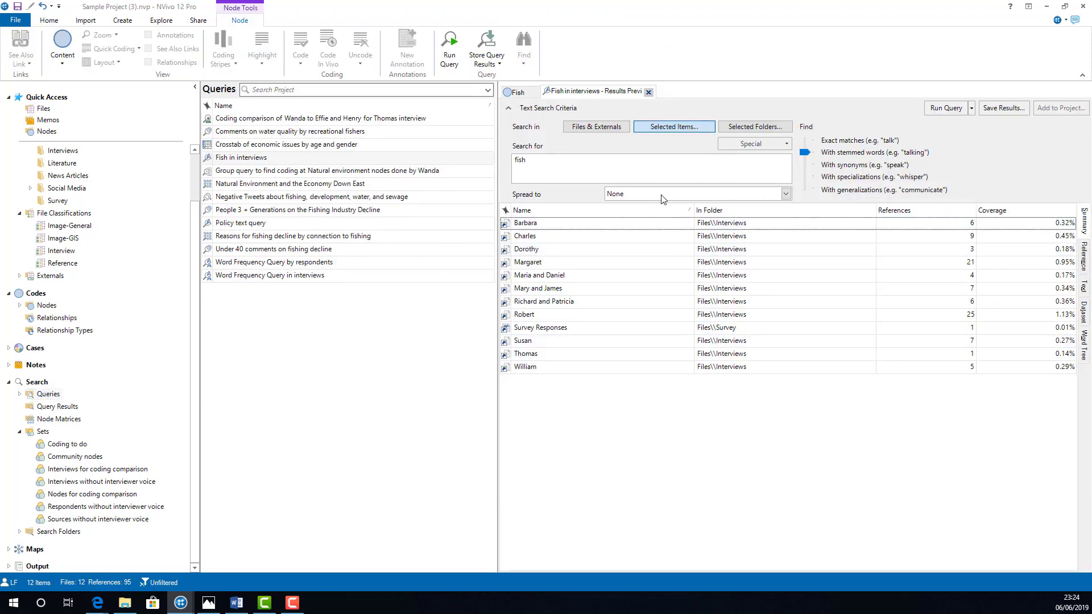
left_click(676, 194)
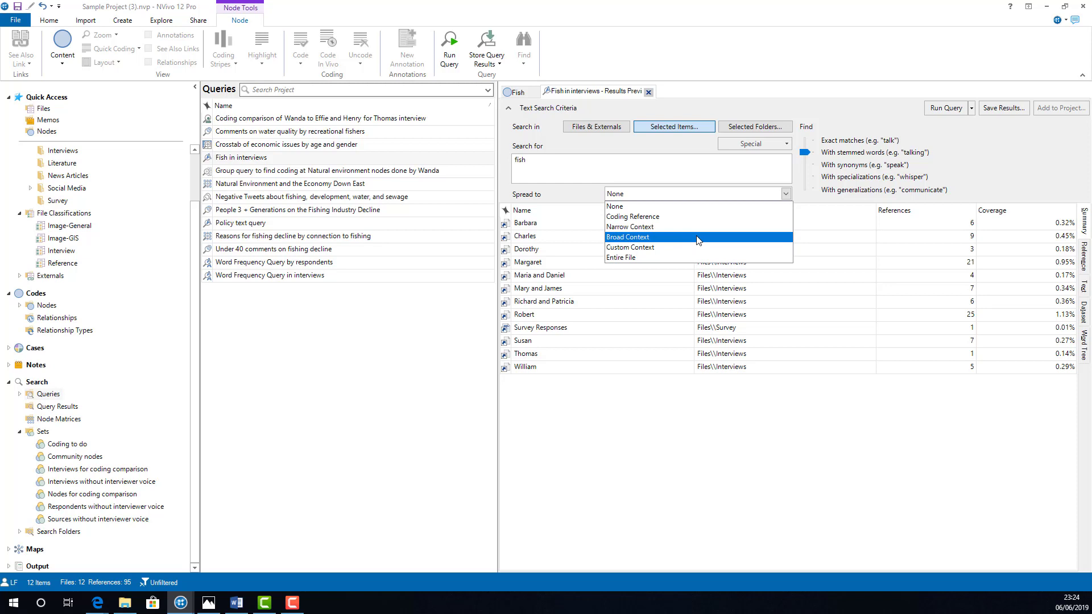
left_click(664, 248)
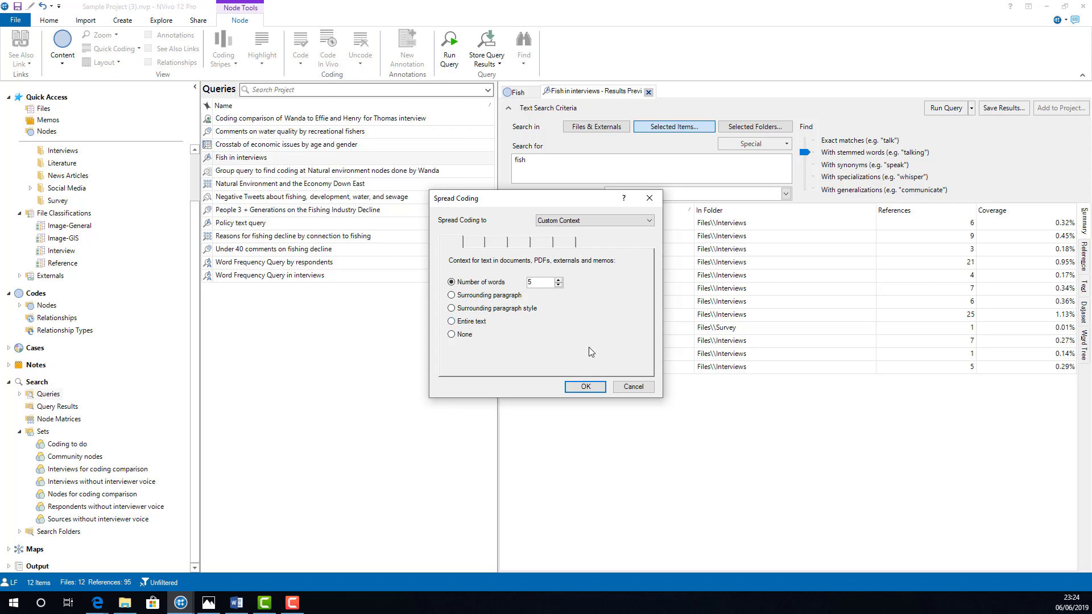
left_click(628, 387)
Spread the query's coding to Narrow Context and run the query again
left_click(784, 194)
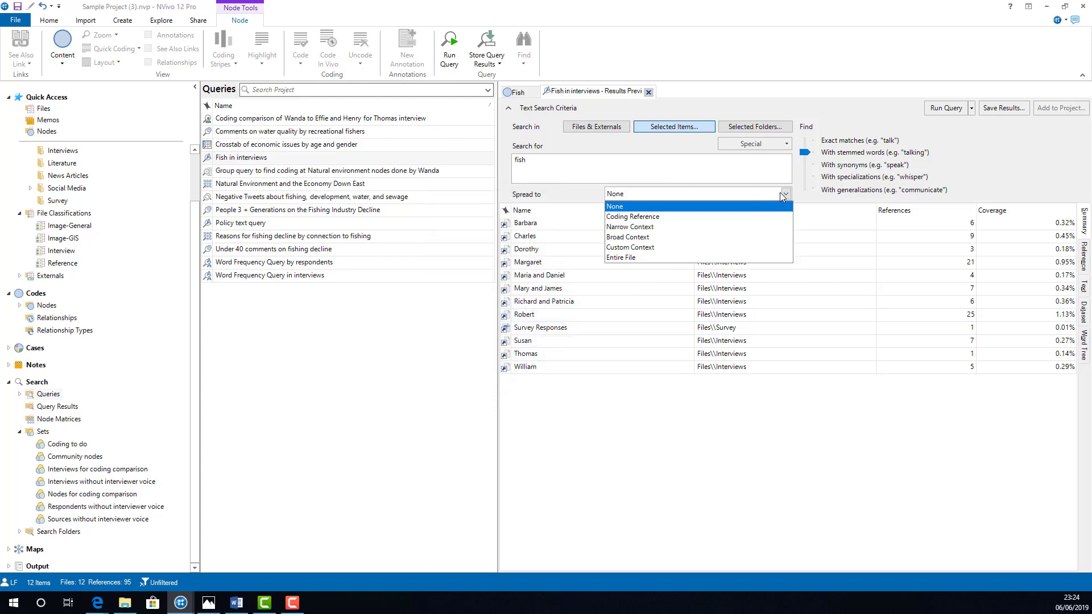
left_click(694, 226)
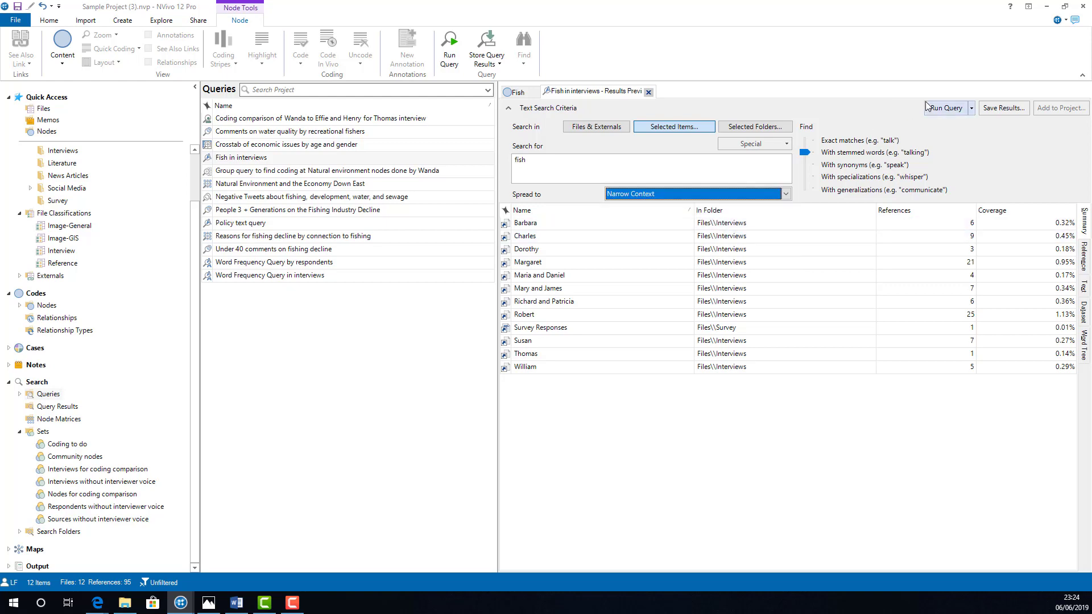
left_click(946, 108)
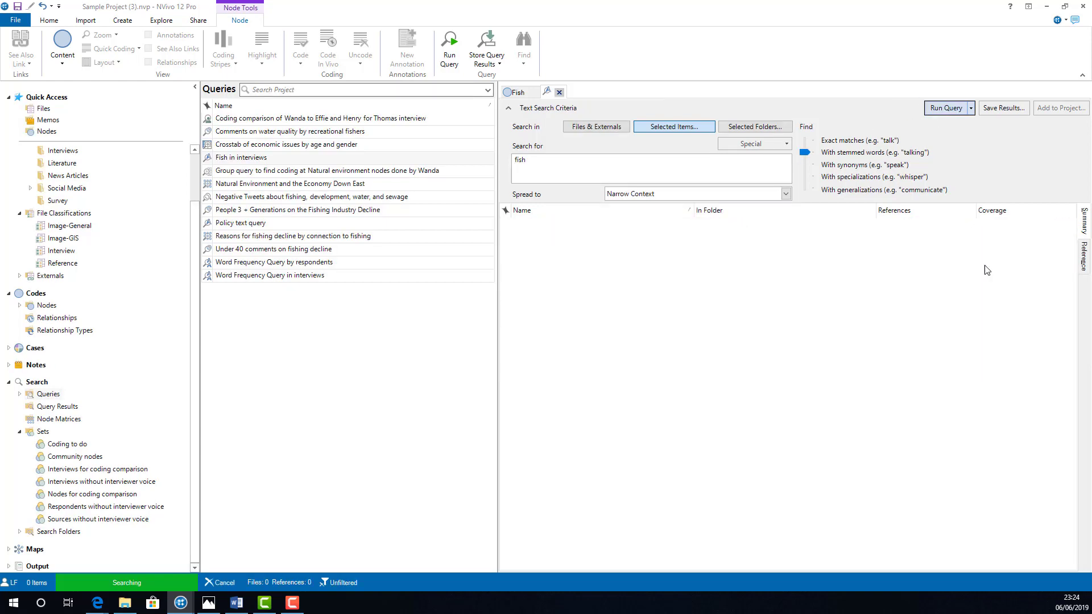
Examine the query's references with their surrounding words and compare them with those stored in the Fish node
left_click(1085, 268)
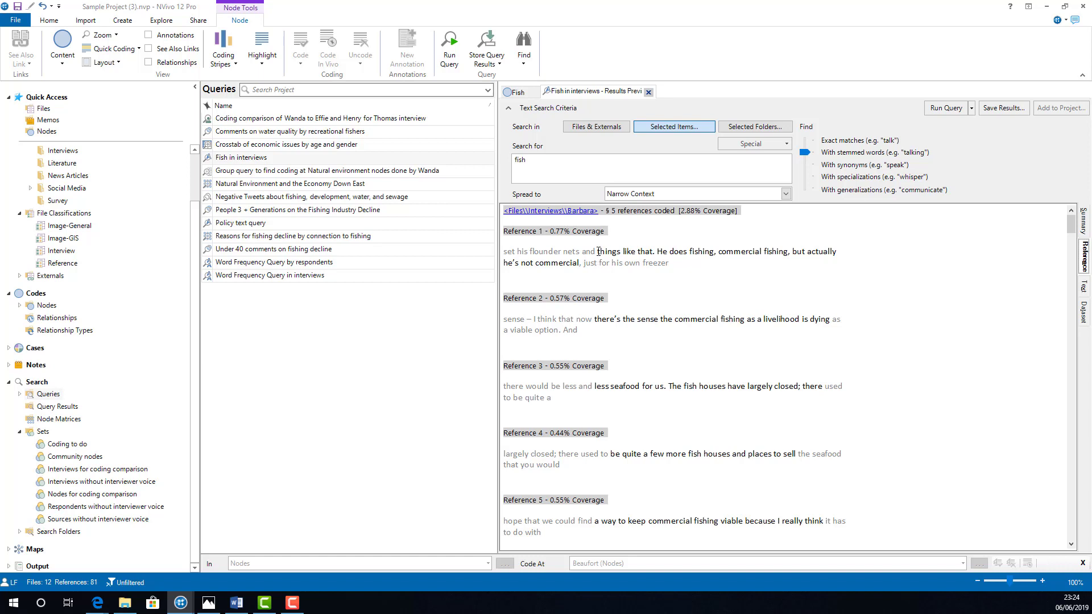
left_click_drag(598, 251, 583, 264)
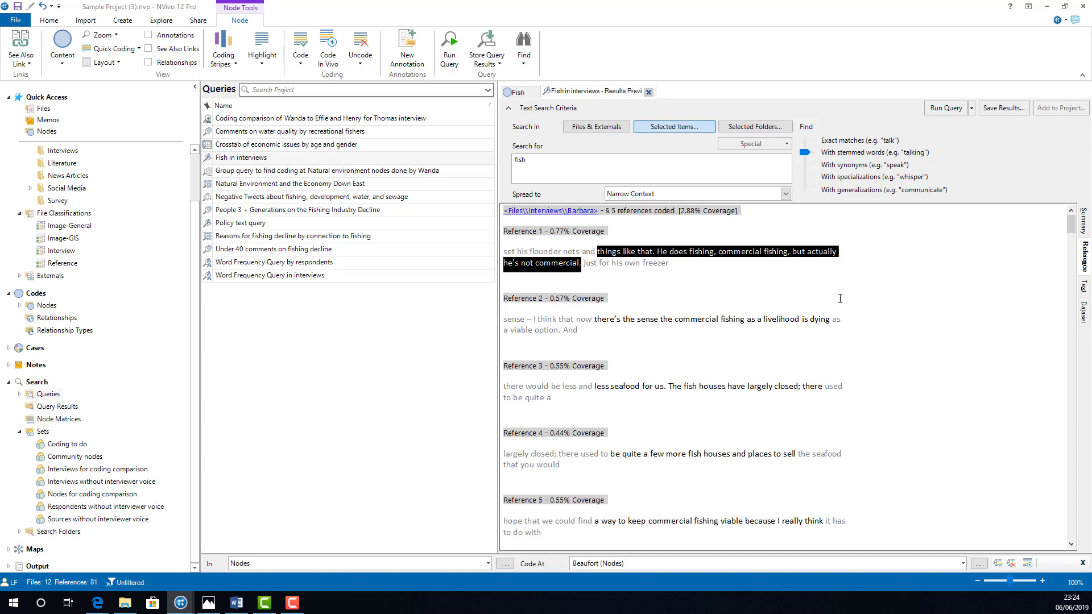
left_click(726, 287)
left_click(523, 94)
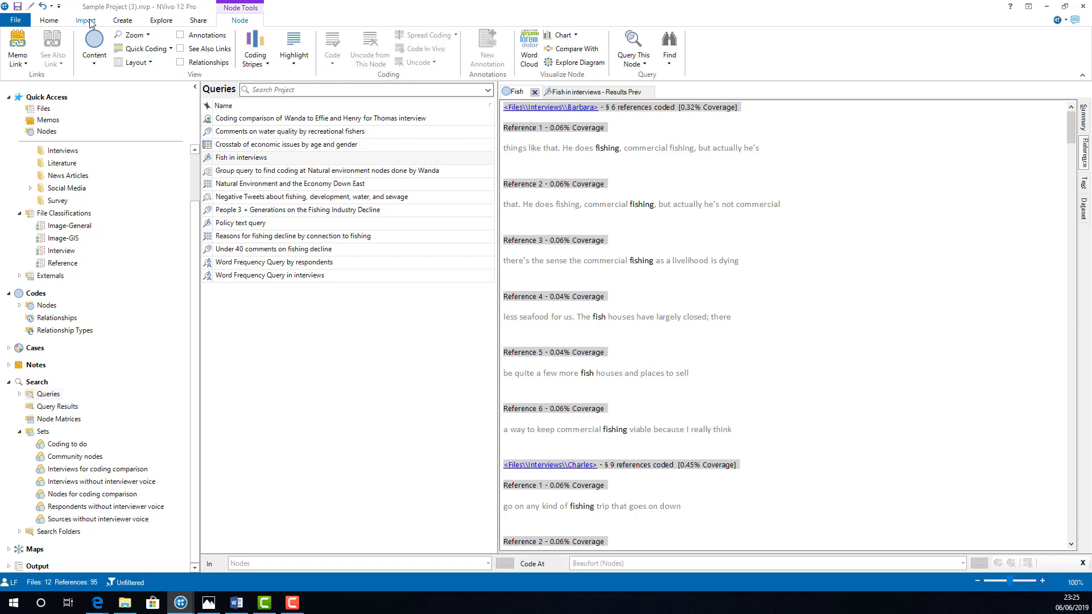
Create a new text search query and limit its scope to the Male search folder
left_click(156, 23)
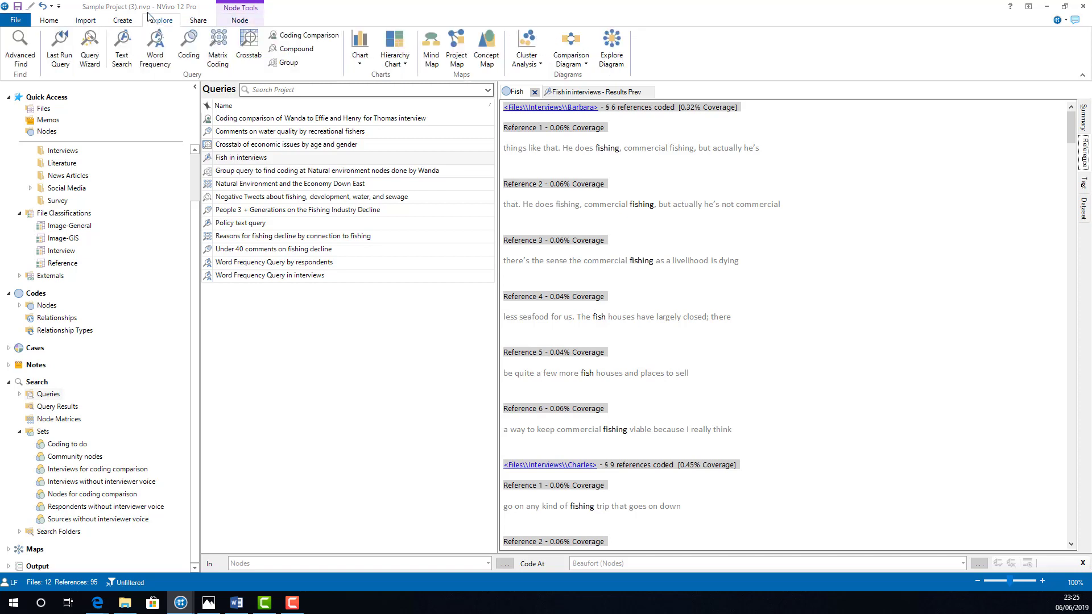
left_click(121, 48)
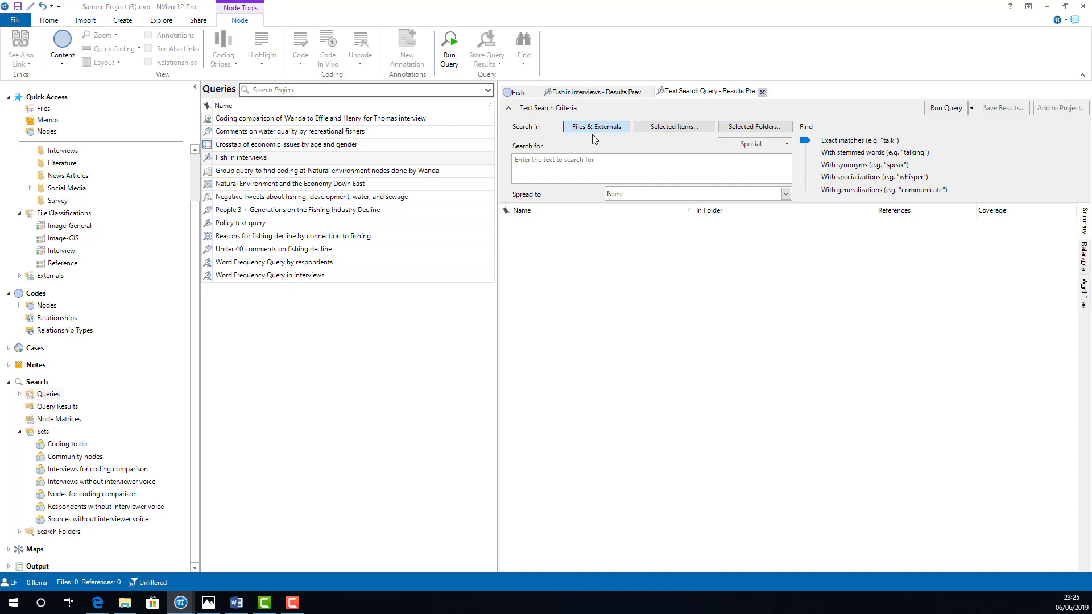
left_click(657, 130)
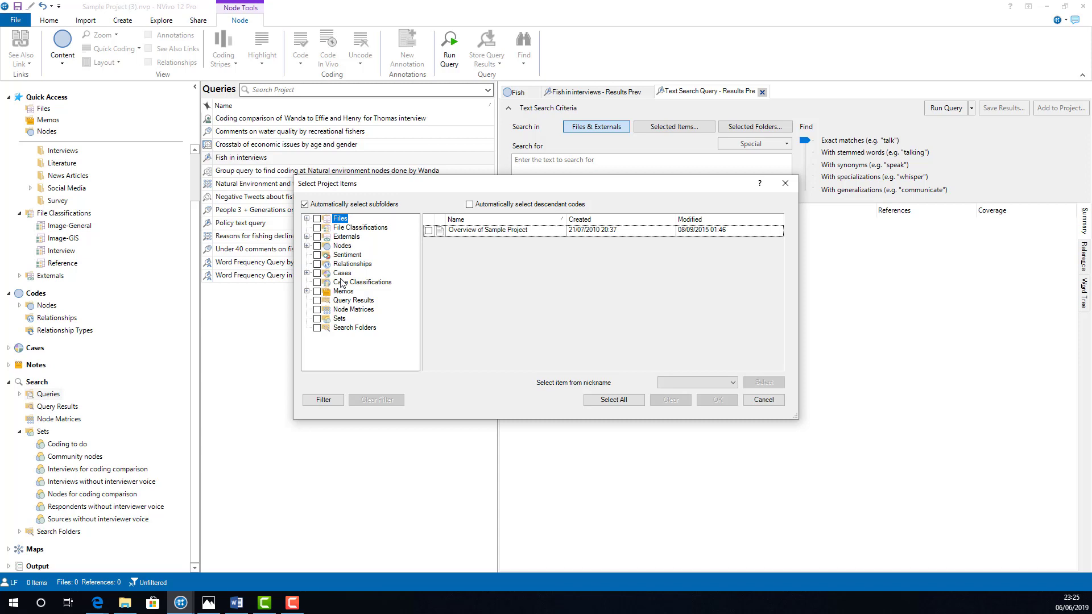
left_click(307, 246)
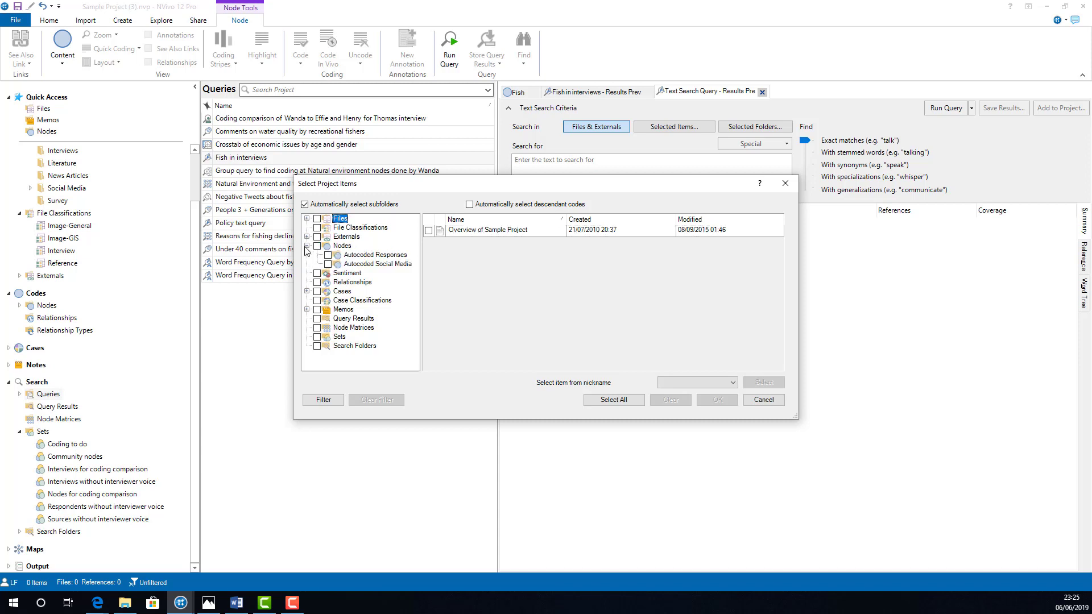
left_click(340, 247)
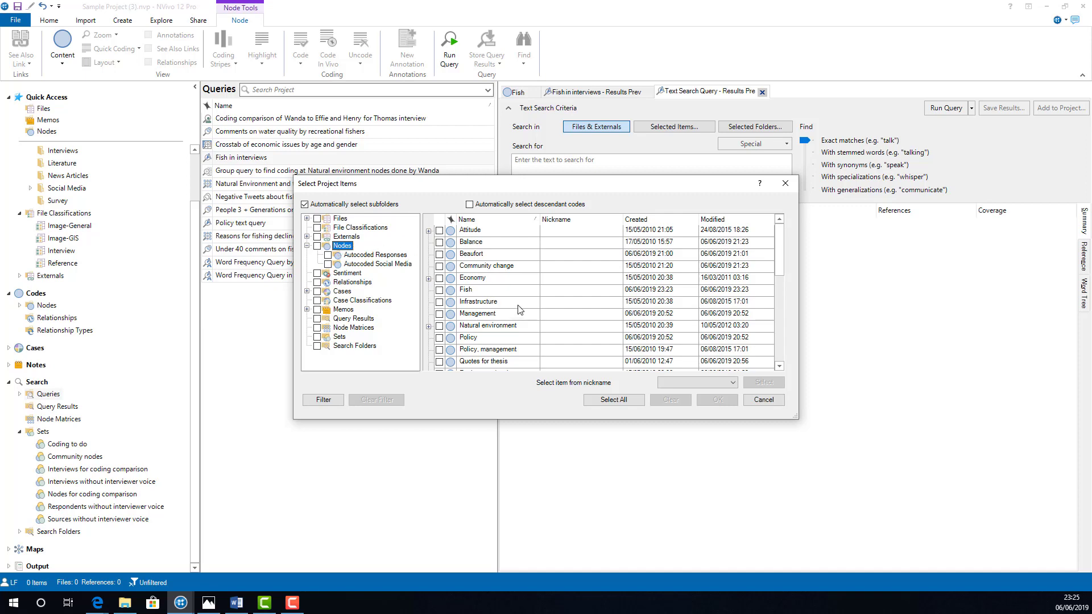
scroll(519, 310, "down", 1)
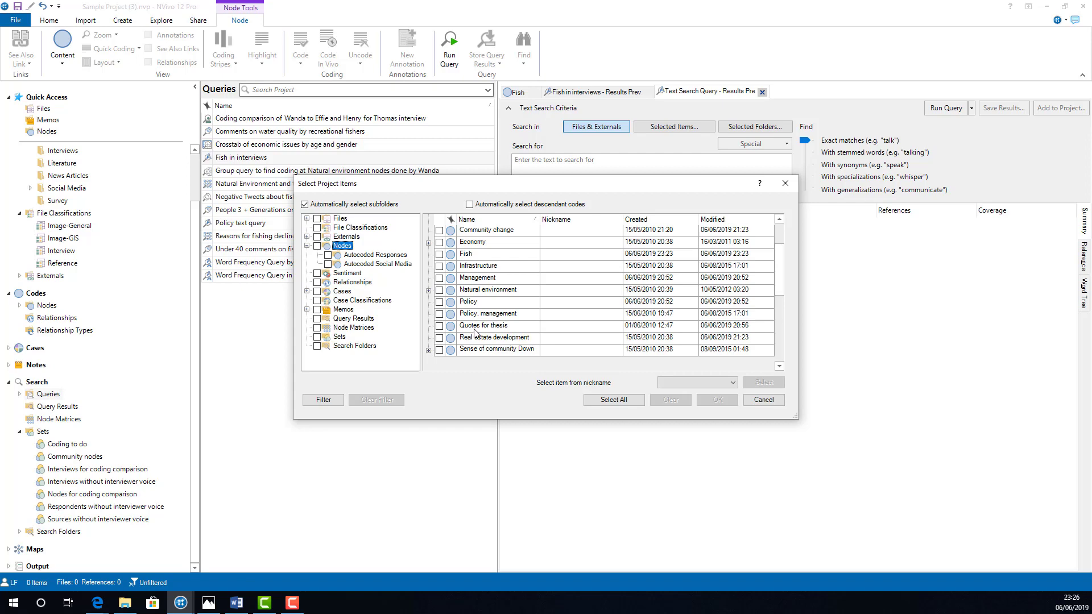
left_click(340, 337)
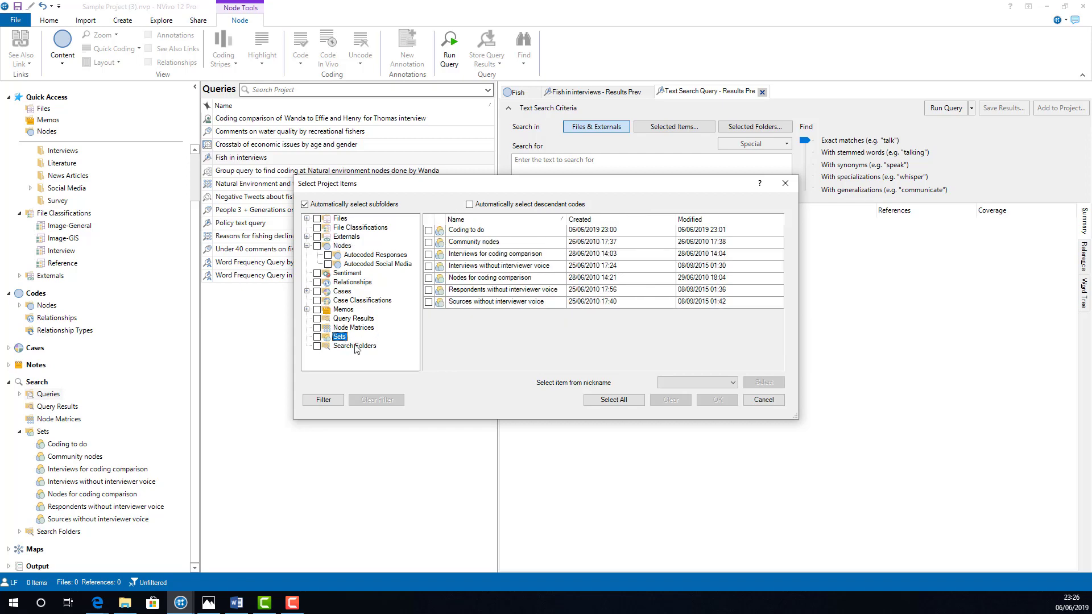
left_click(355, 346)
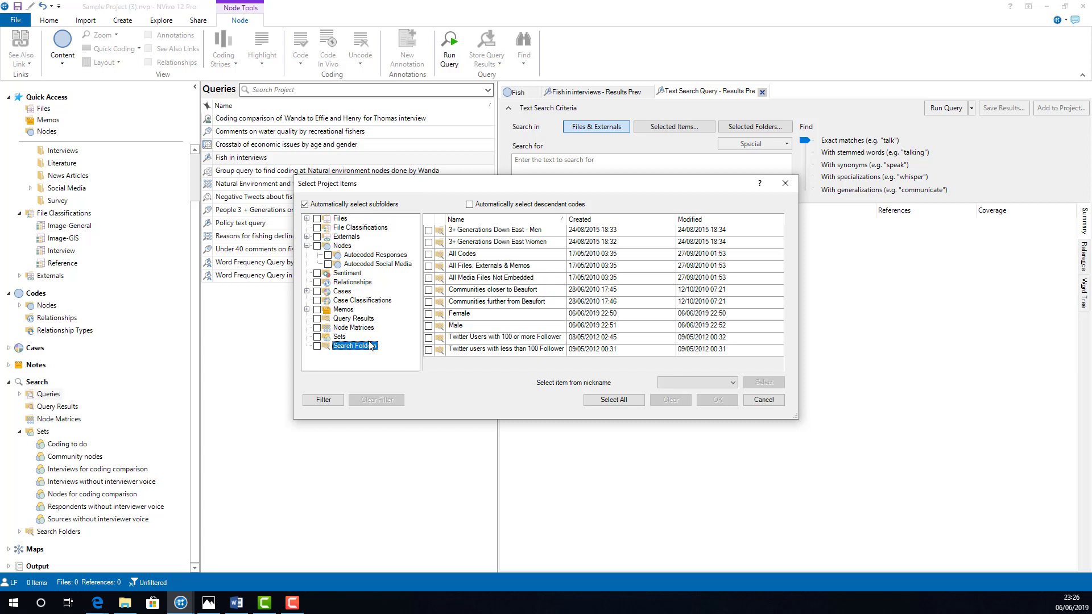
left_click(429, 326)
left_click(717, 399)
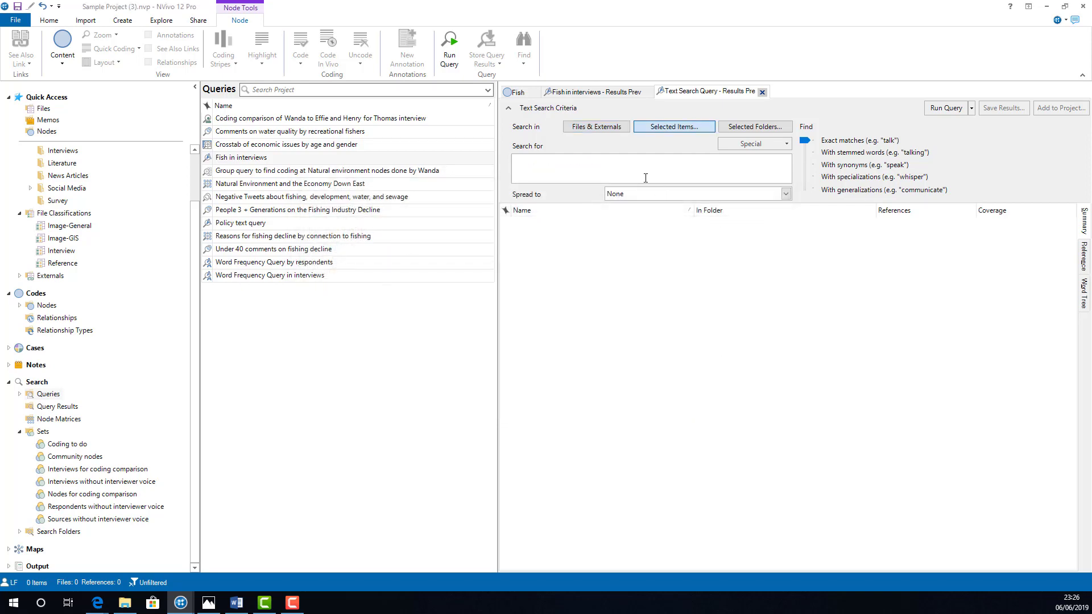
Run the new text search for exact matches of "fish"
type("fish")
left_click(951, 111)
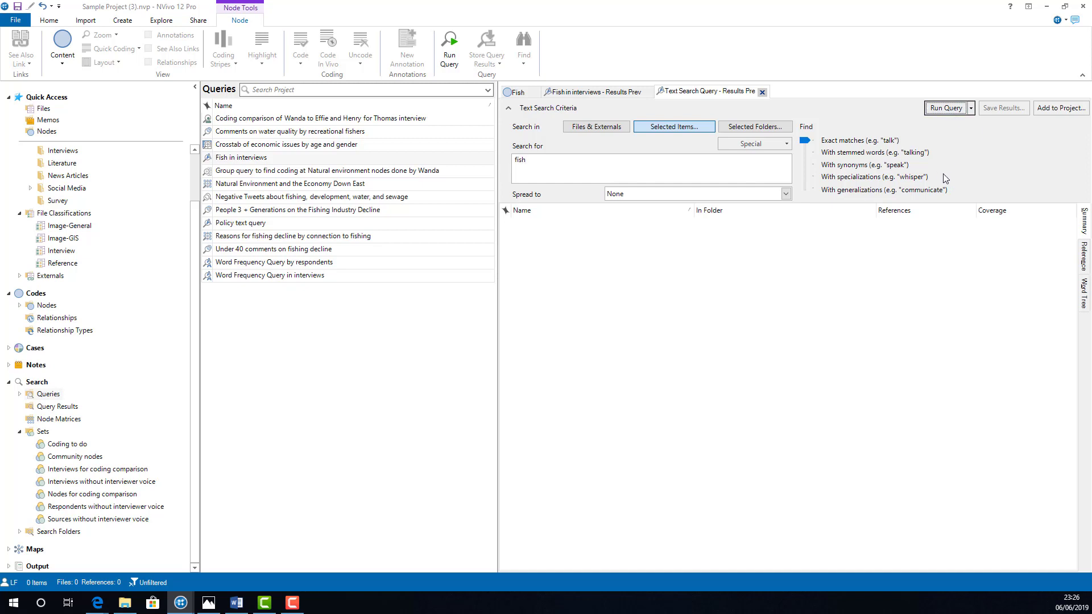
left_click(947, 109)
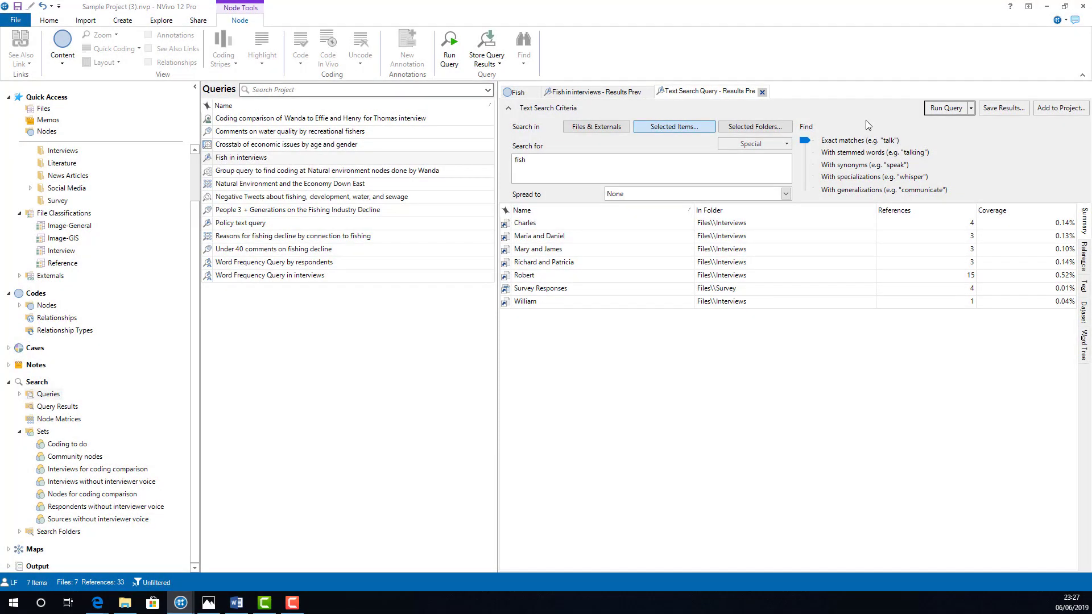
left_click(153, 21)
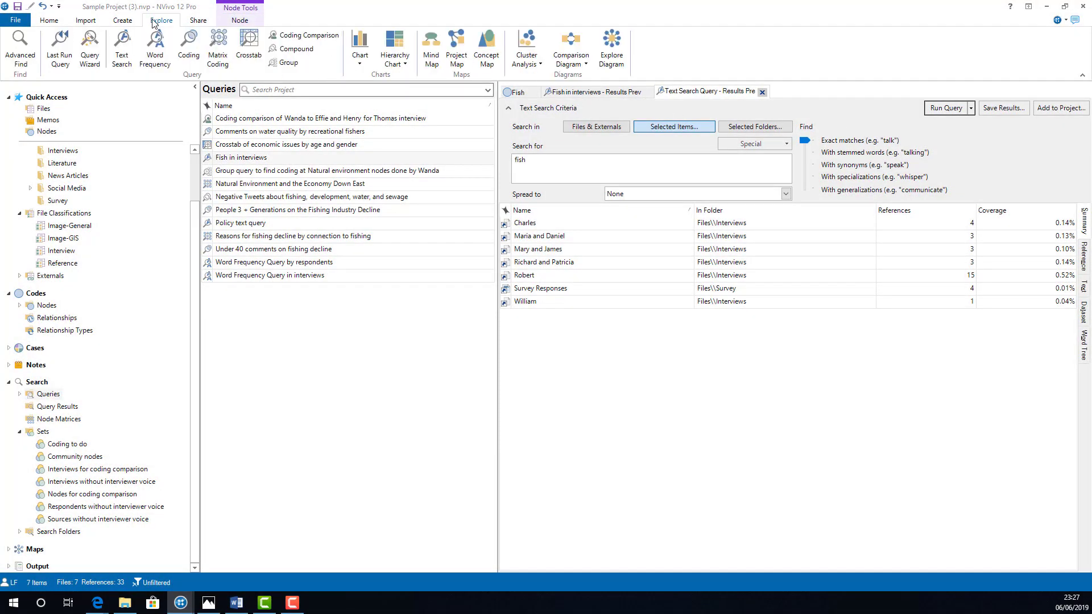
left_click(99, 60)
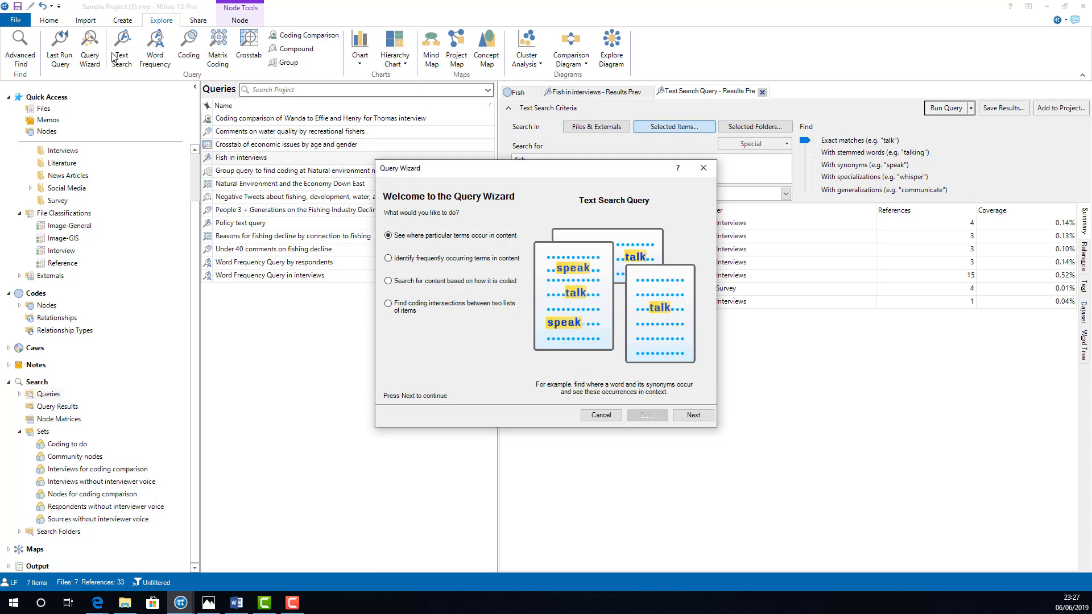
left_click(693, 415)
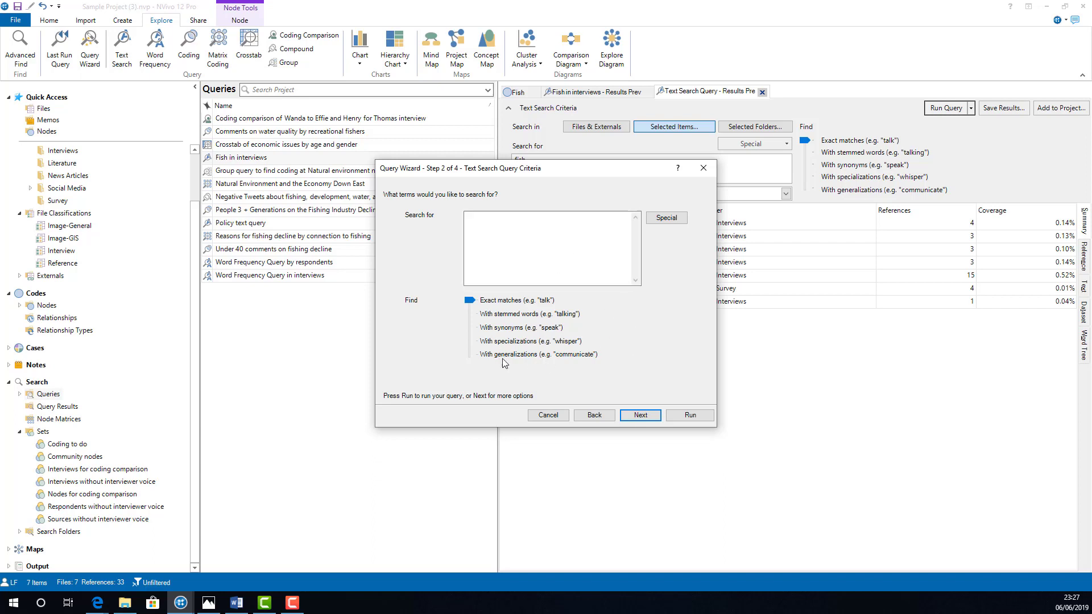
left_click(536, 237)
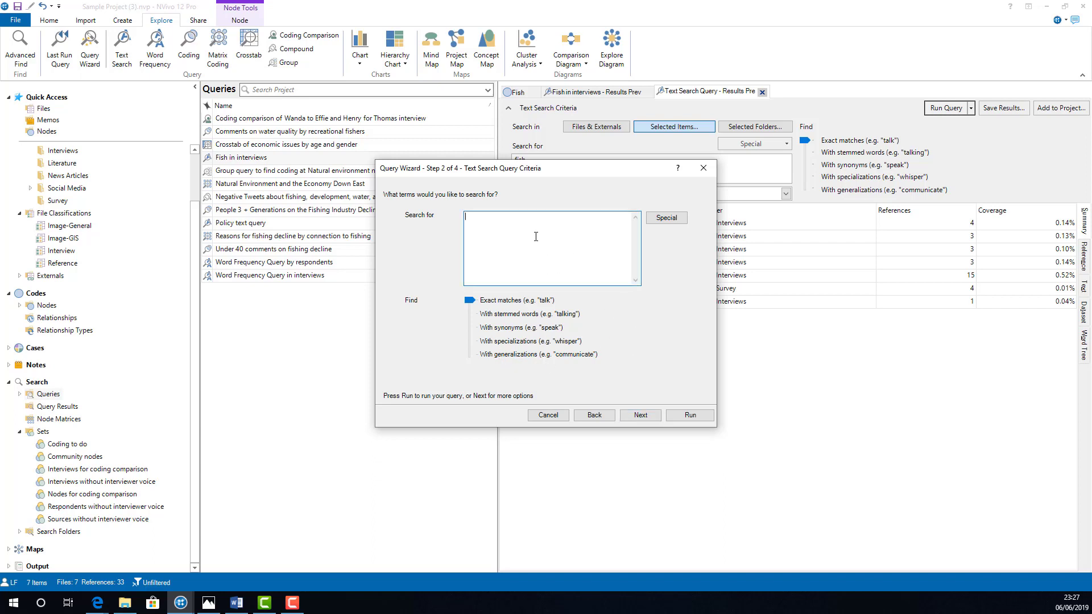
type("fish")
left_click(470, 315)
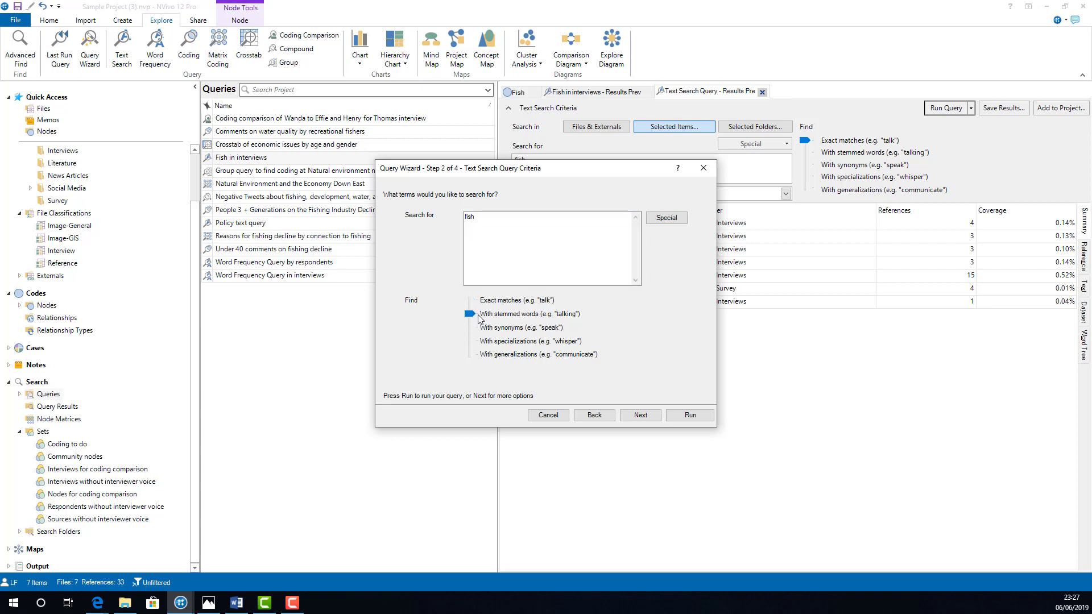
left_click(651, 415)
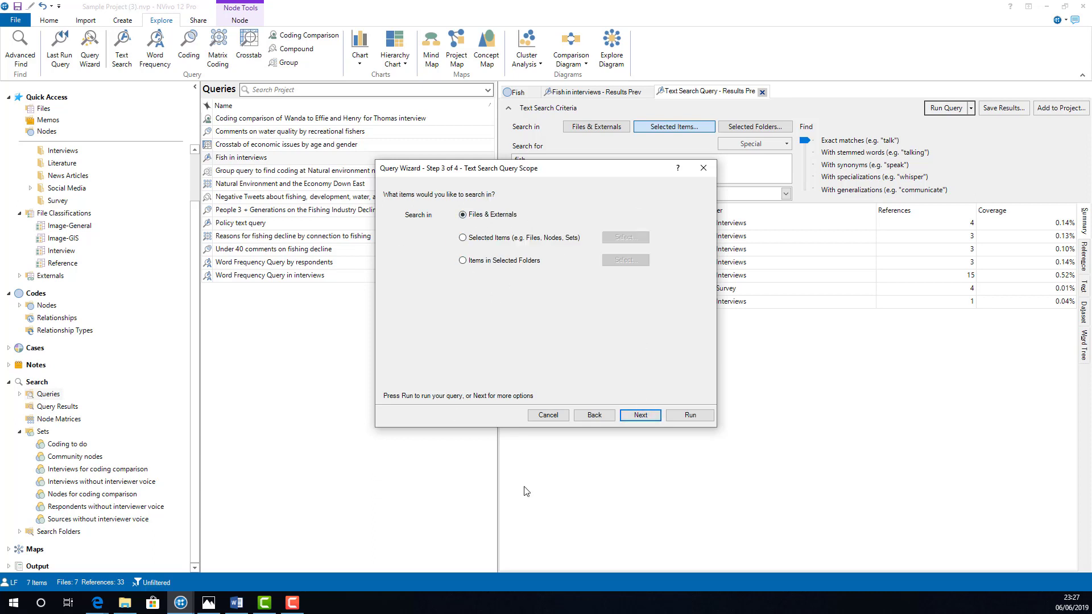
left_click(550, 416)
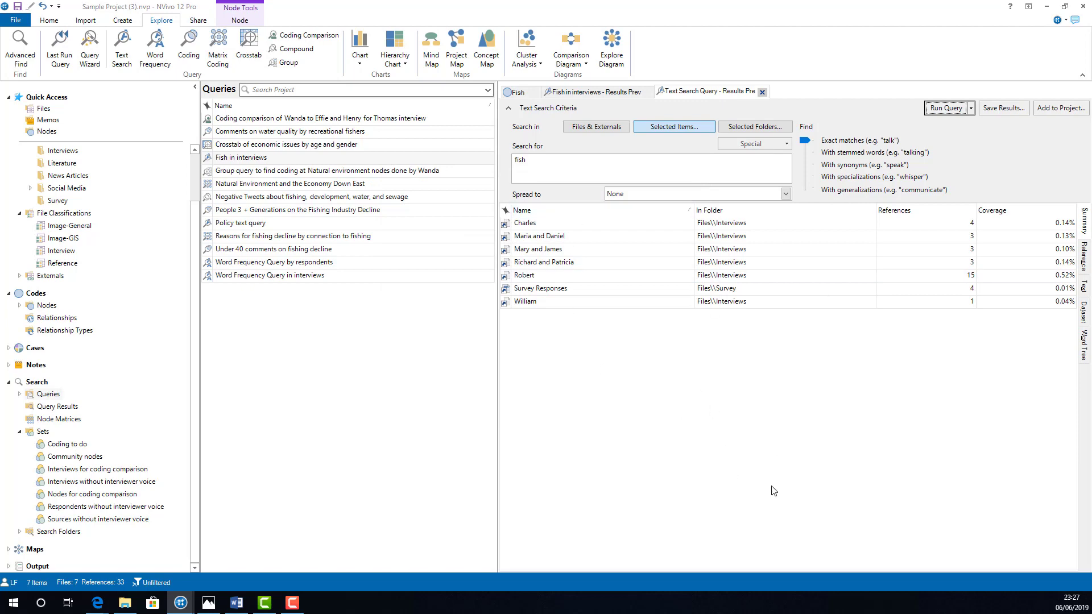